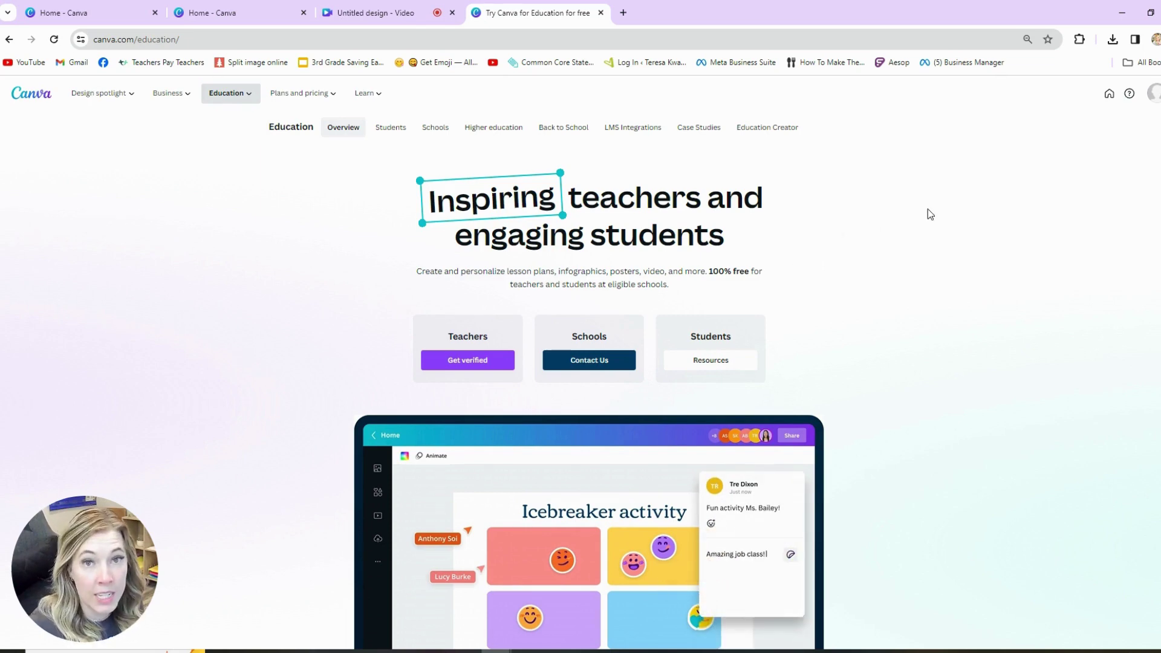
# From the Canva Home page, start a new blank Presentation (16:9) design
pyautogui.scroll(-3, 929, 212)
pyautogui.scroll(-15, 926, 226)
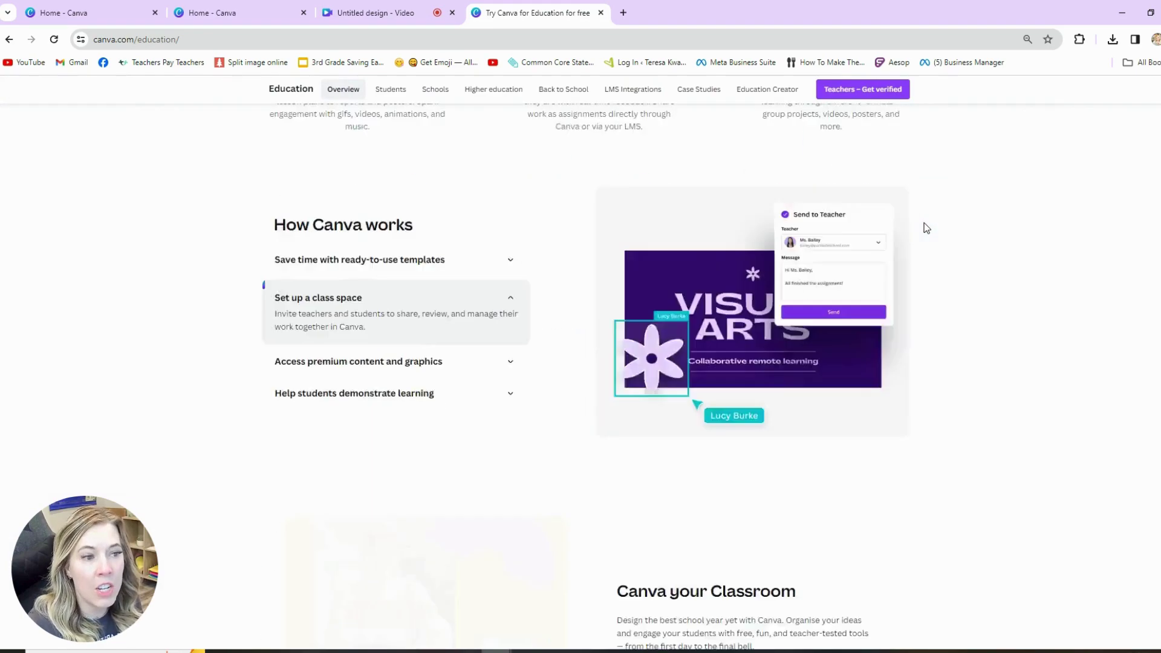
pyautogui.scroll(-4, 926, 228)
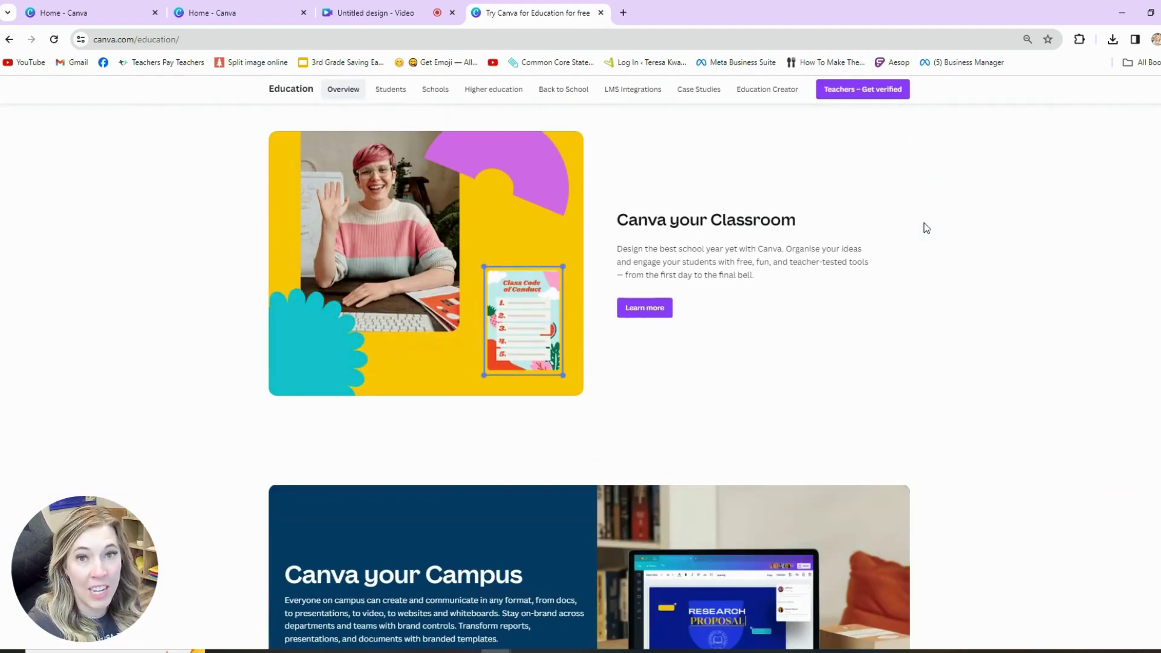
pyautogui.scroll(20, 926, 227)
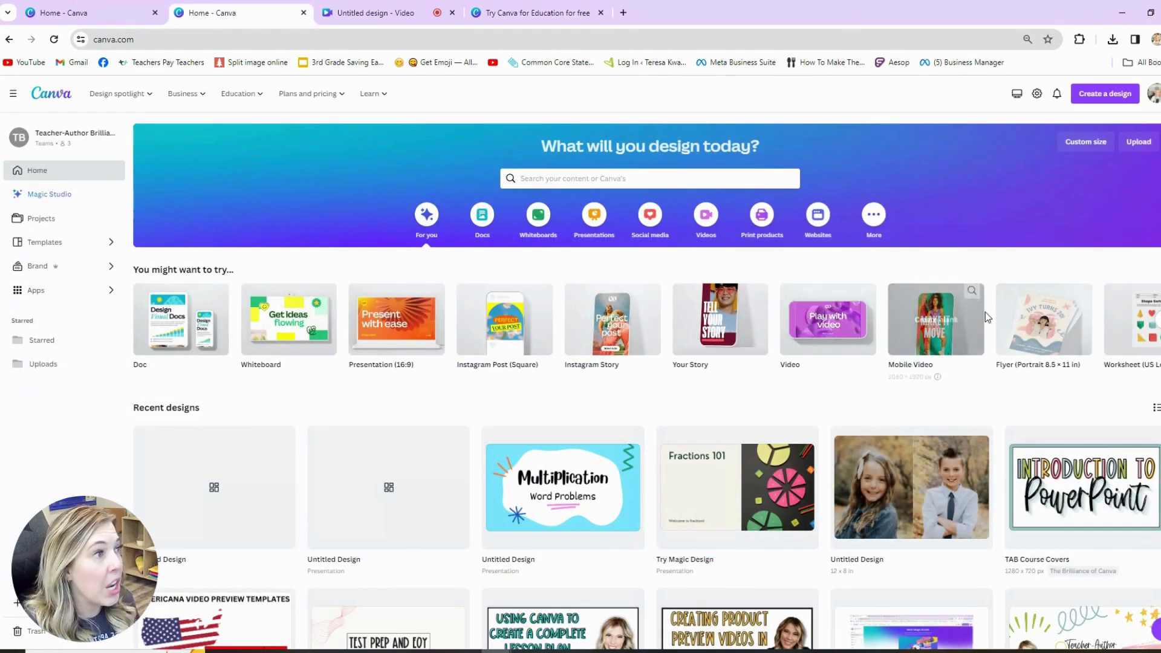
pyautogui.click(1102, 94)
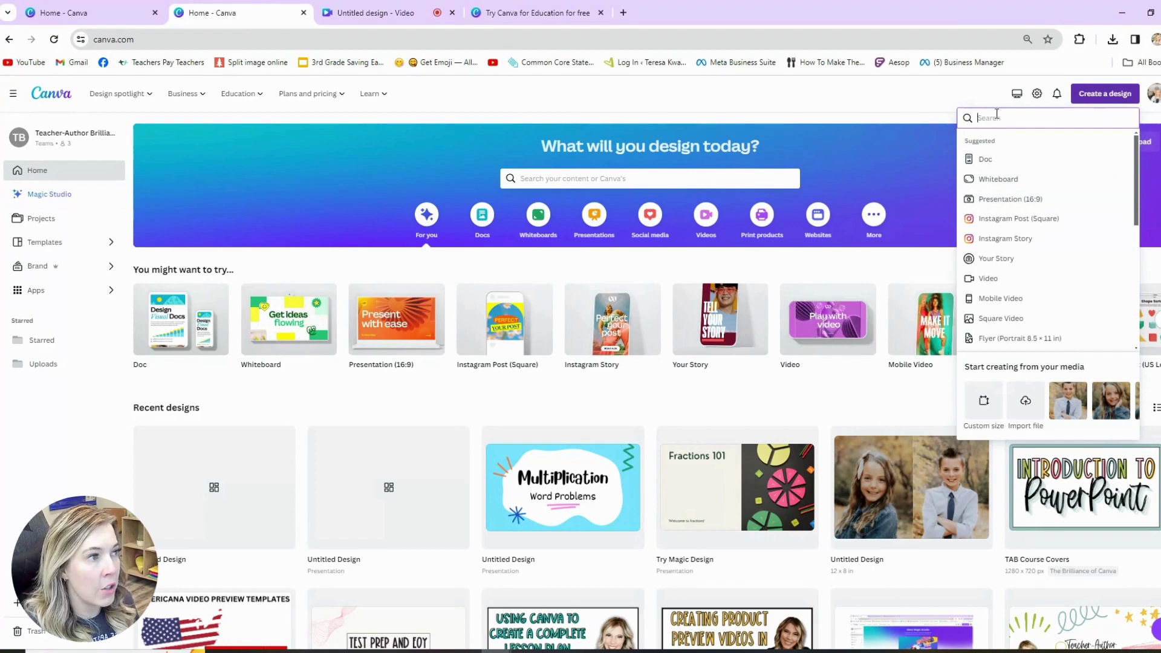
pyautogui.click(987, 198)
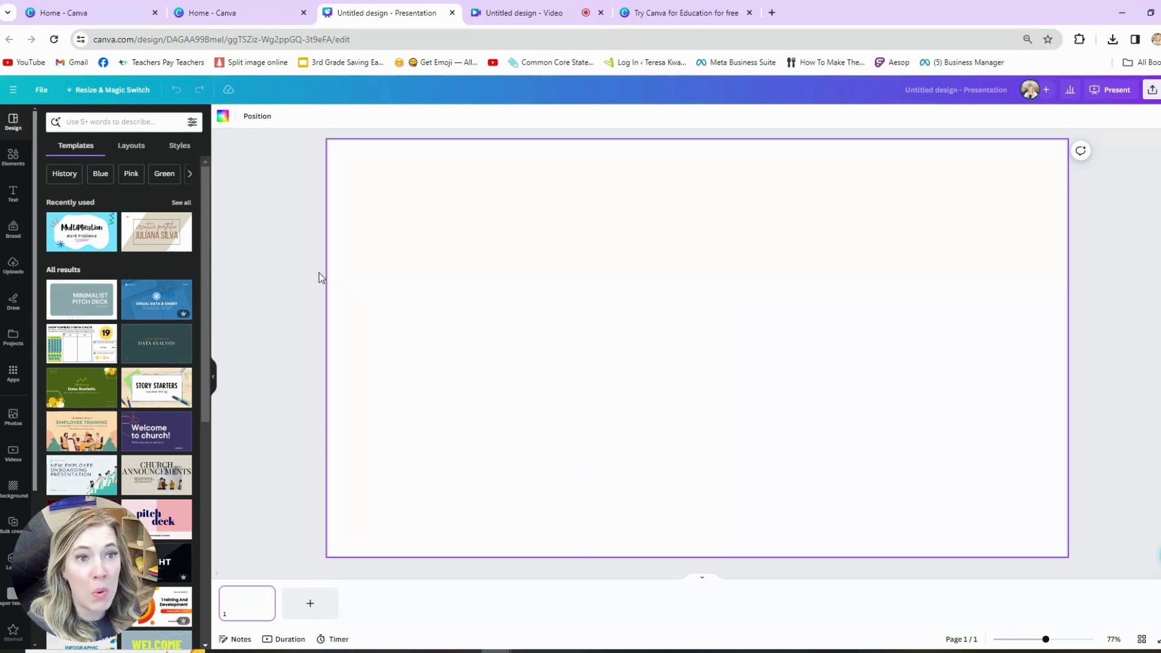
# Search the template library for 'multiplication word problems'
pyautogui.click(103, 124)
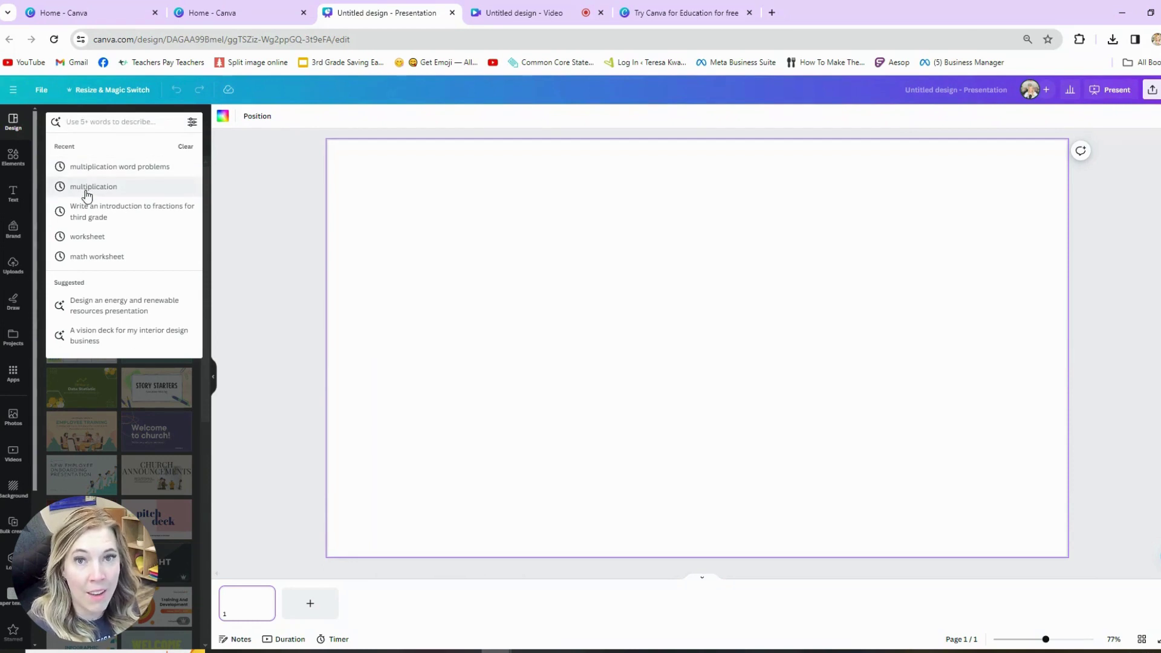
pyautogui.click(98, 120)
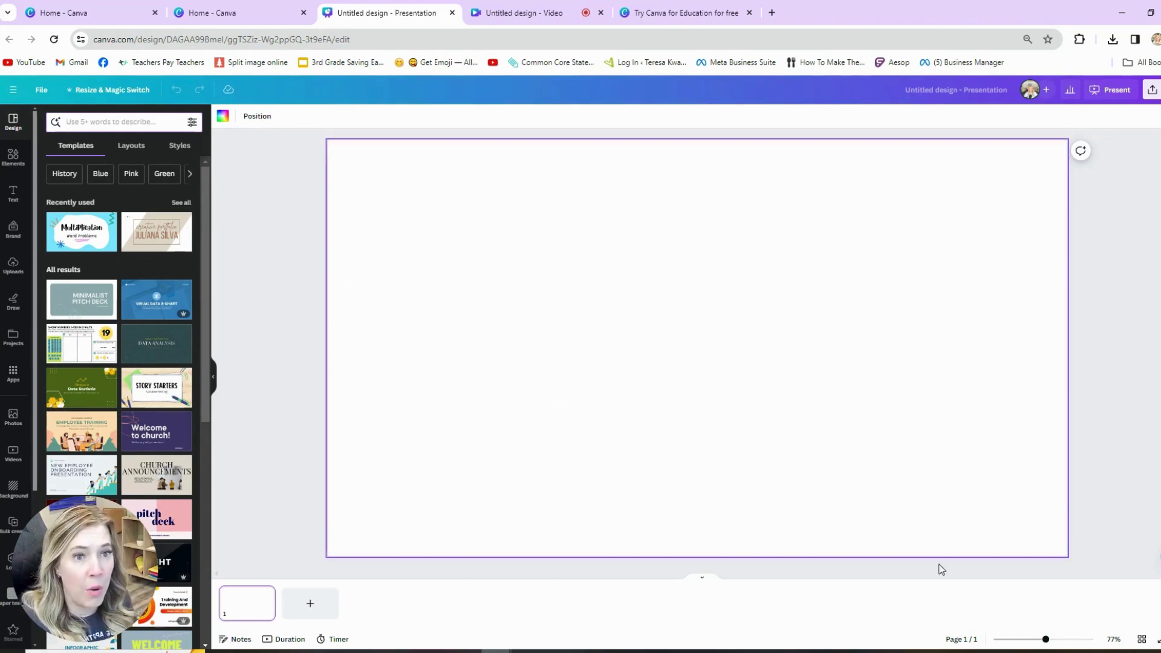
pyautogui.write('multi')
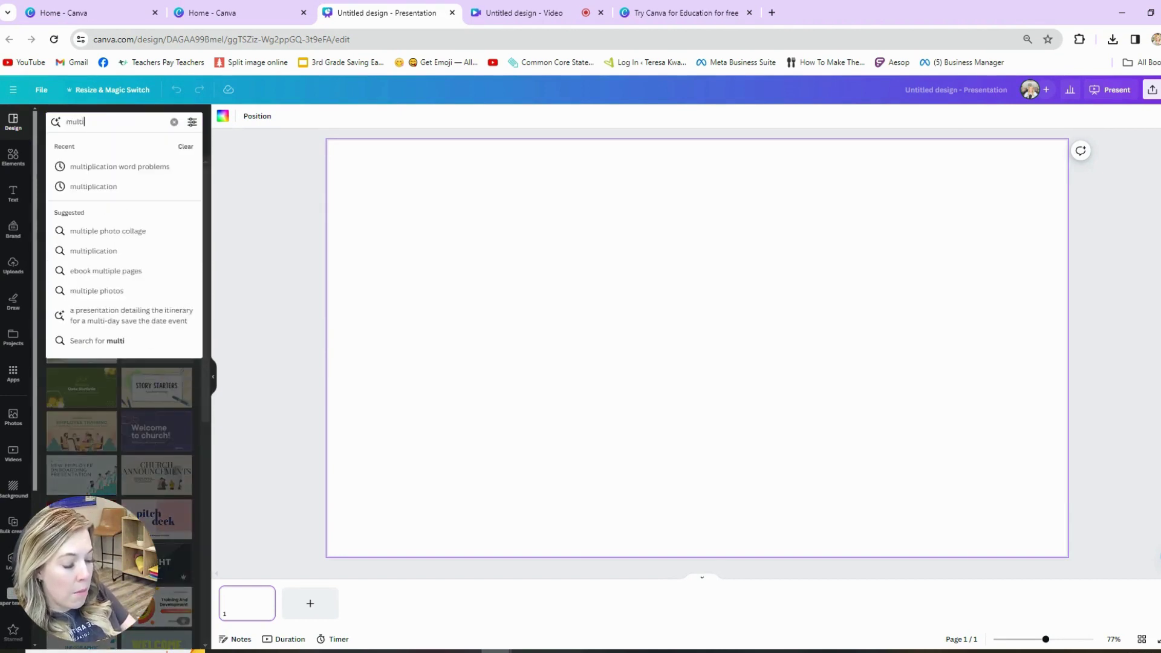
pyautogui.write('plication word problems')
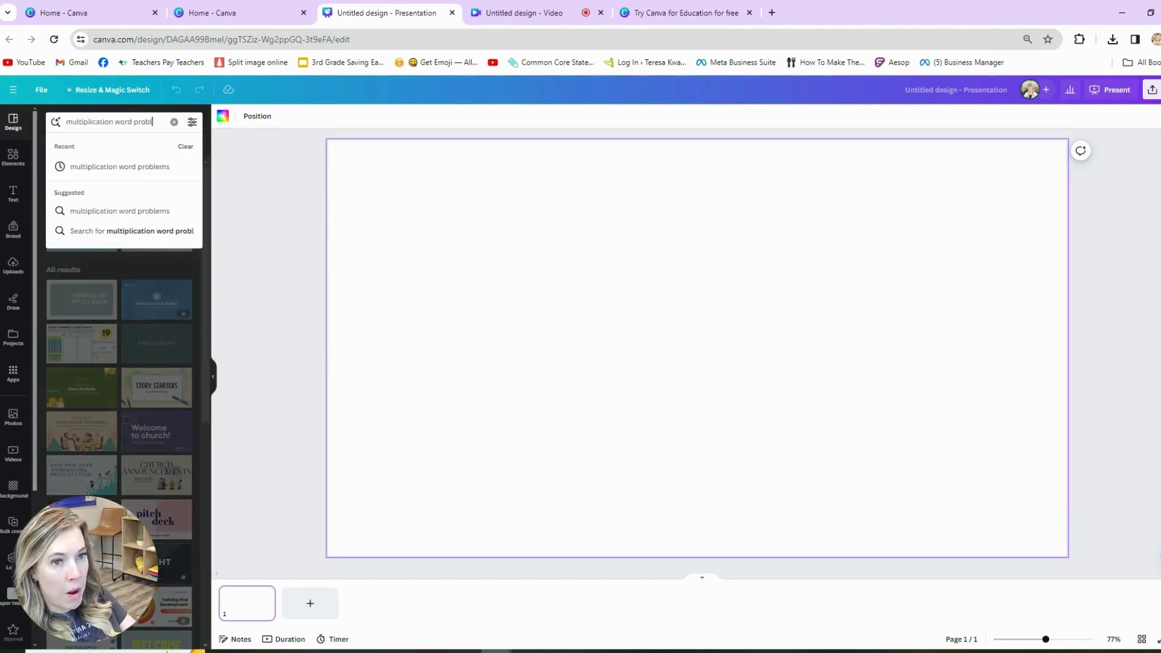
pyautogui.press('Return')
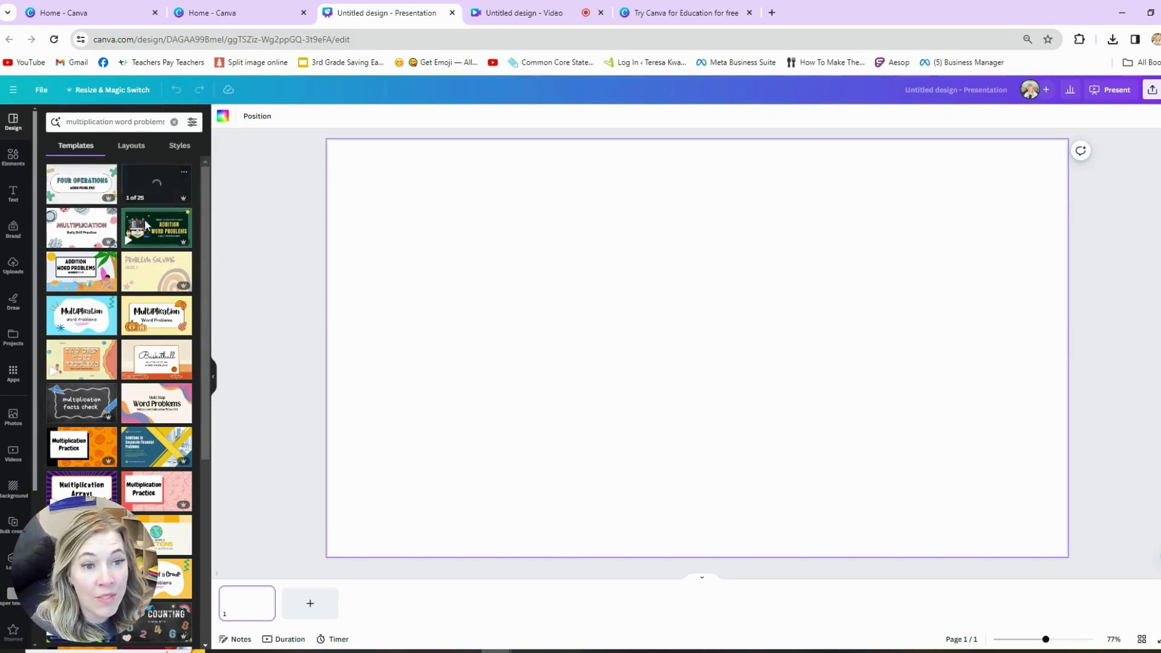
# Open the Colourful Multiplication Word Problems Quiz template to preview its 11 pages
pyautogui.scroll(-5, 164, 314)
pyautogui.scroll(5, 145, 362)
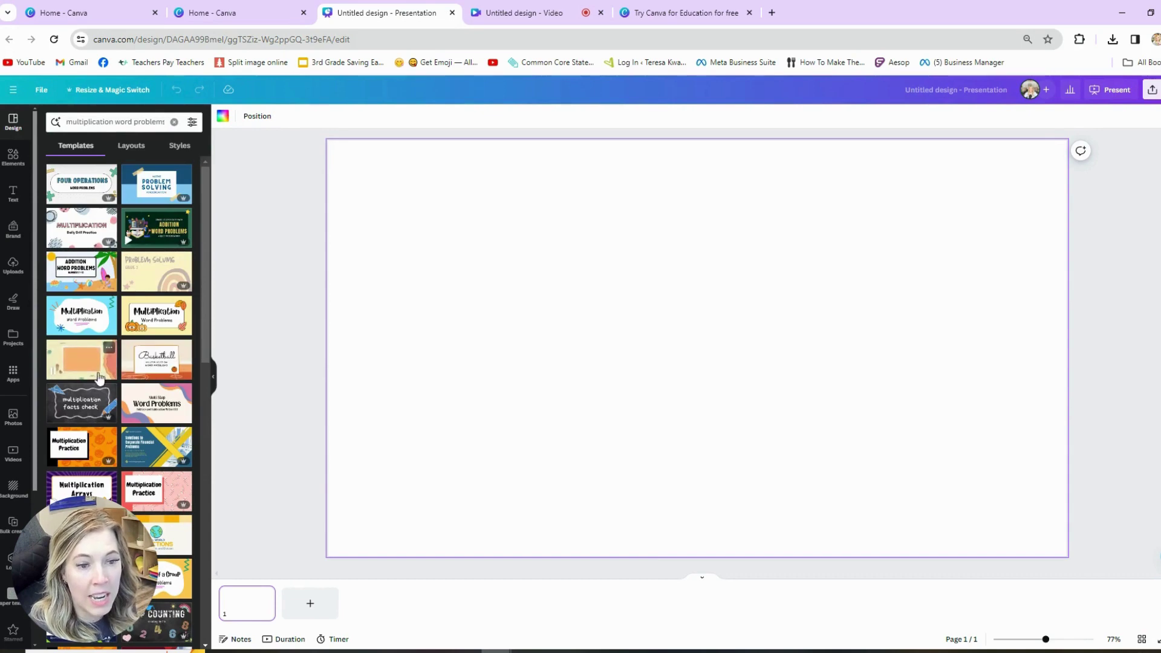
pyautogui.scroll(-10, 156, 415)
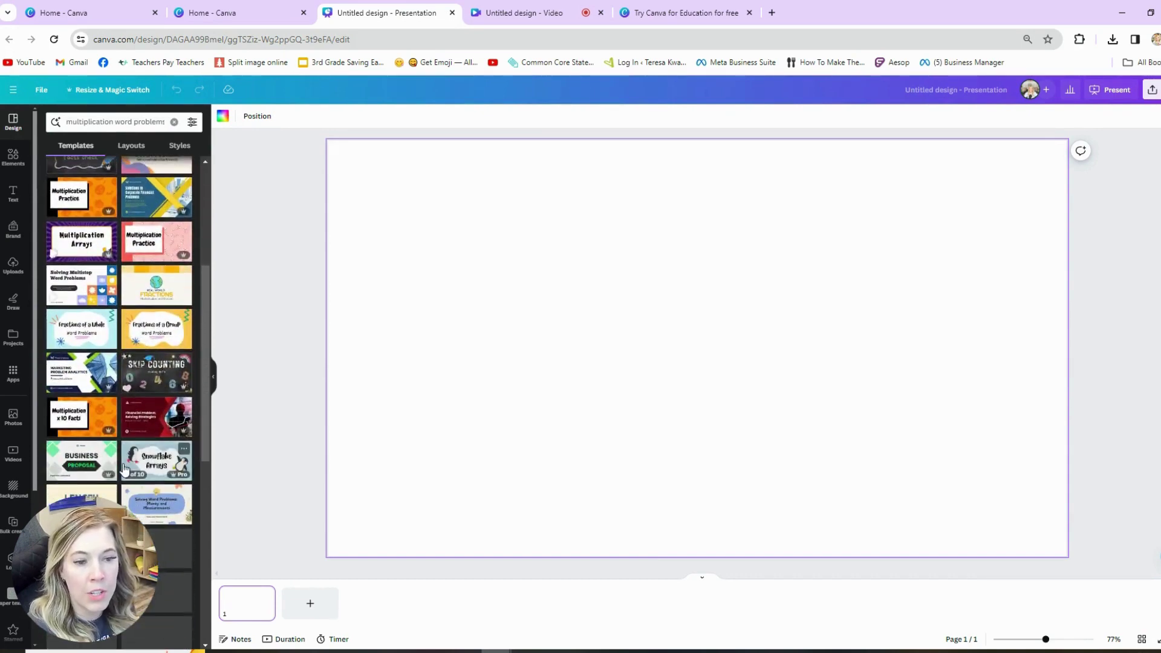
pyautogui.scroll(6, 123, 470)
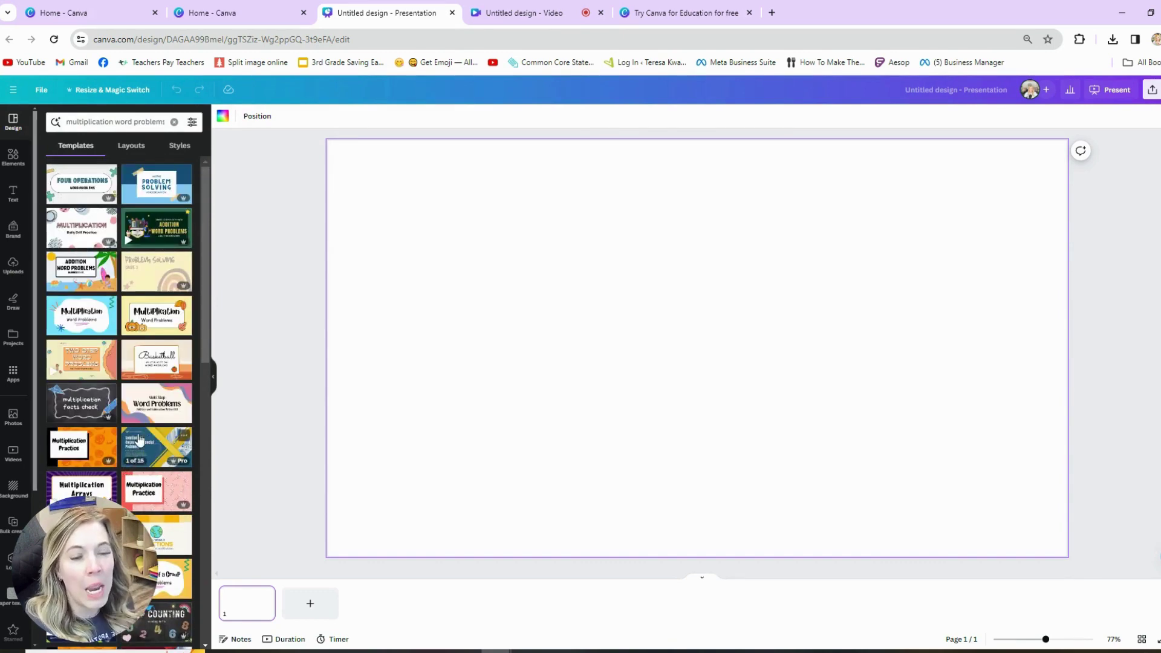
pyautogui.click(81, 322)
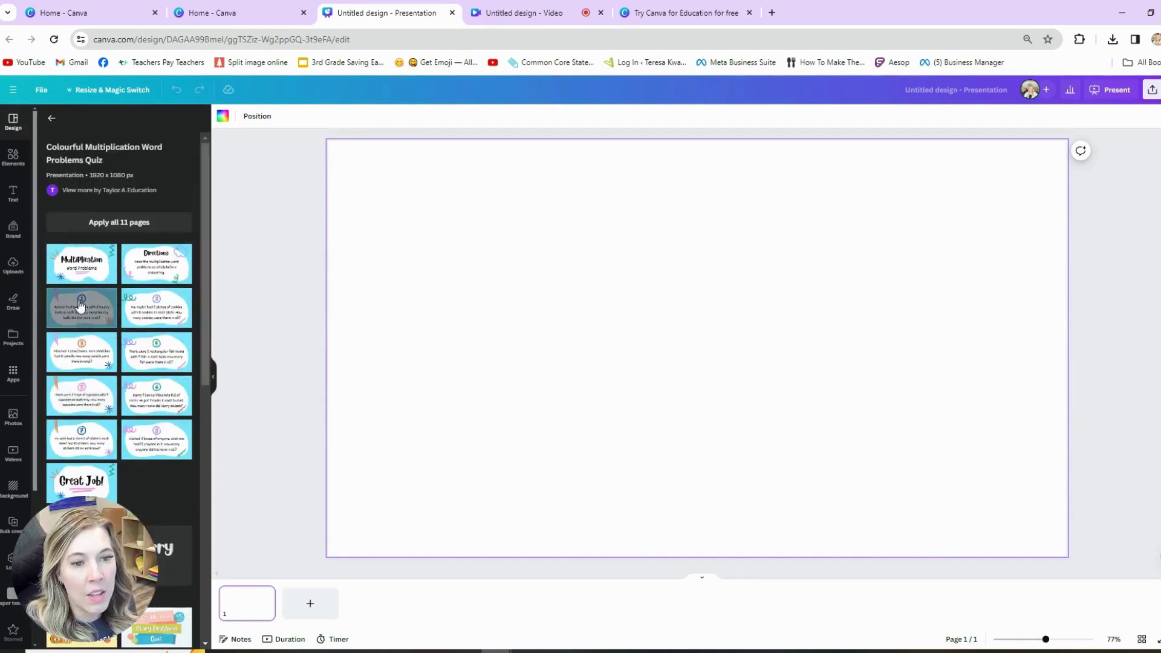
# Apply all 11 template pages and browse the slides, ending on the Hannah question slide
pyautogui.click(98, 224)
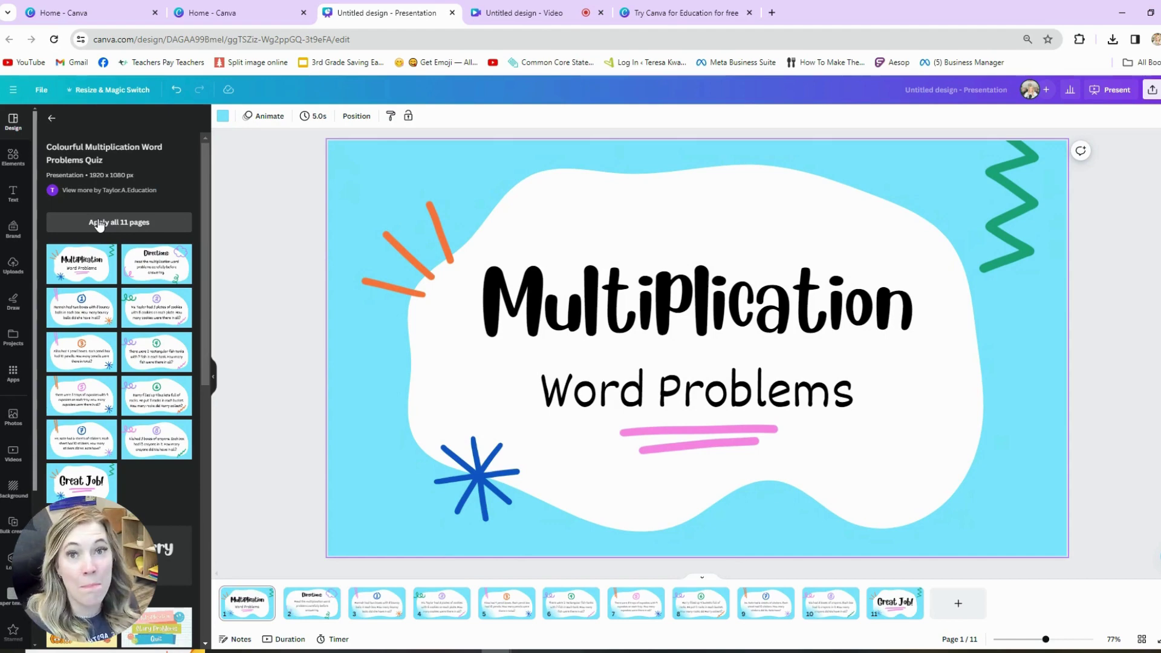
pyautogui.click(288, 514)
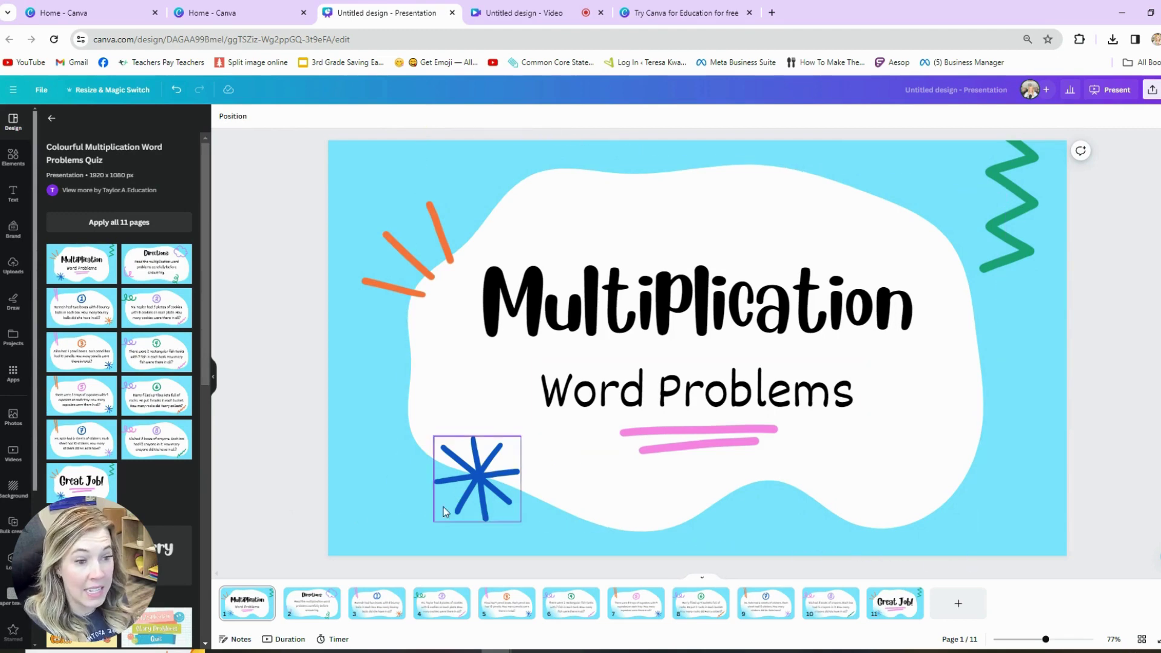
pyautogui.click(309, 603)
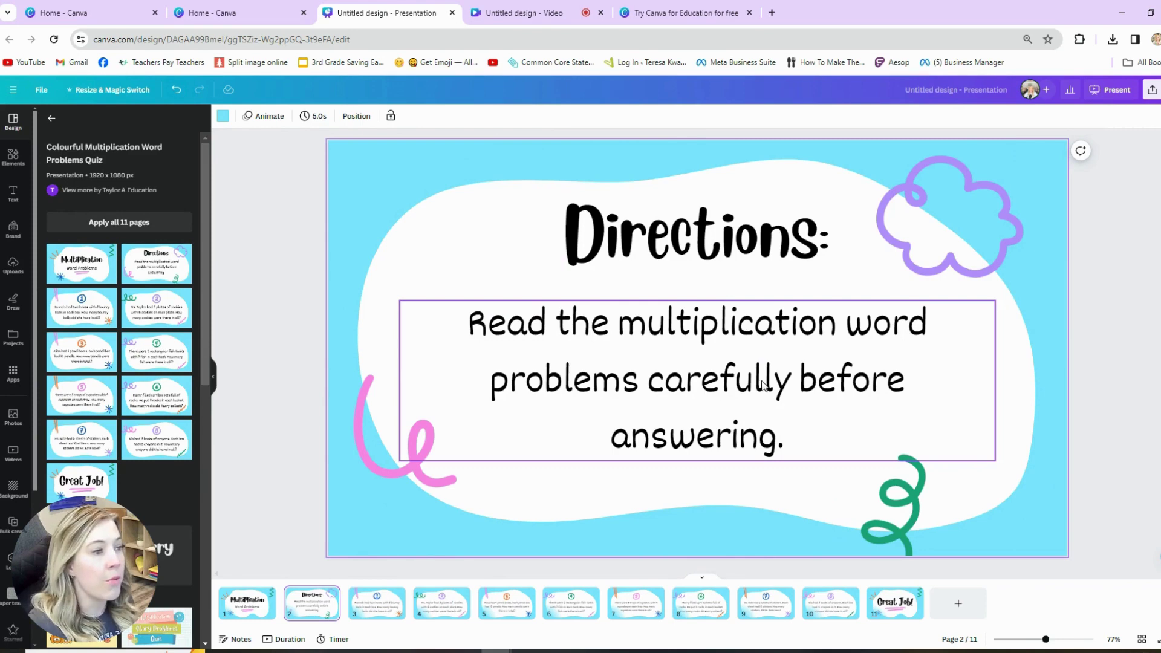
pyautogui.click(381, 603)
pyautogui.click(829, 603)
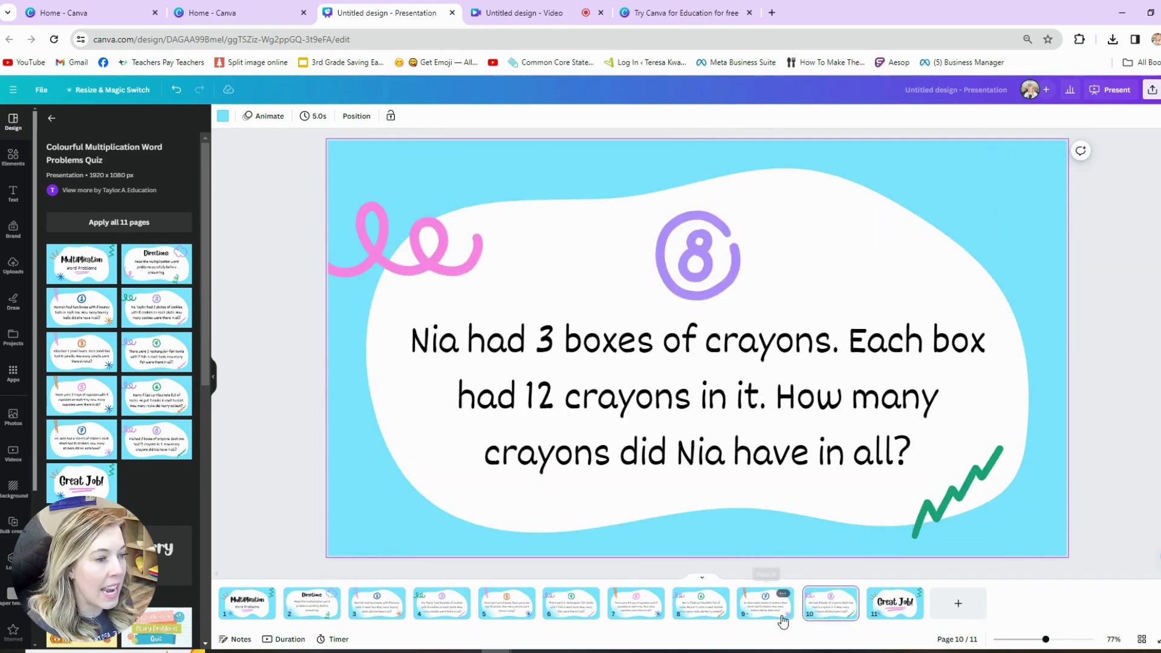
pyautogui.click(308, 604)
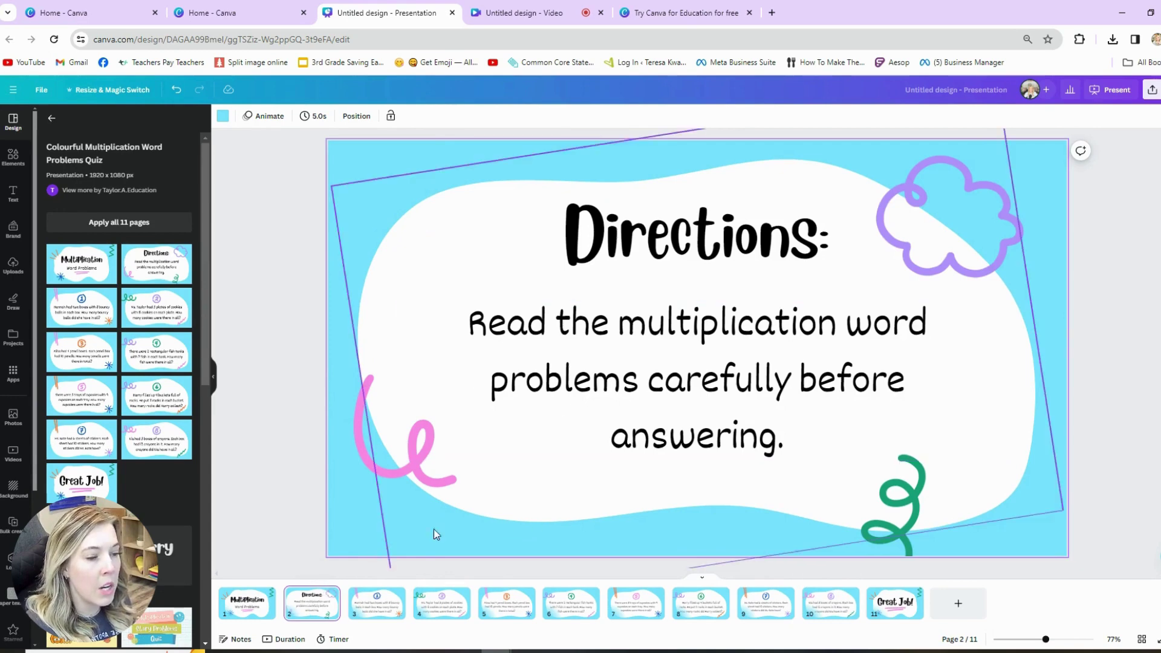
pyautogui.click(377, 604)
# Edit inside the page 3 bouncy-balls question text, then click out
pyautogui.doubleClick(670, 374)
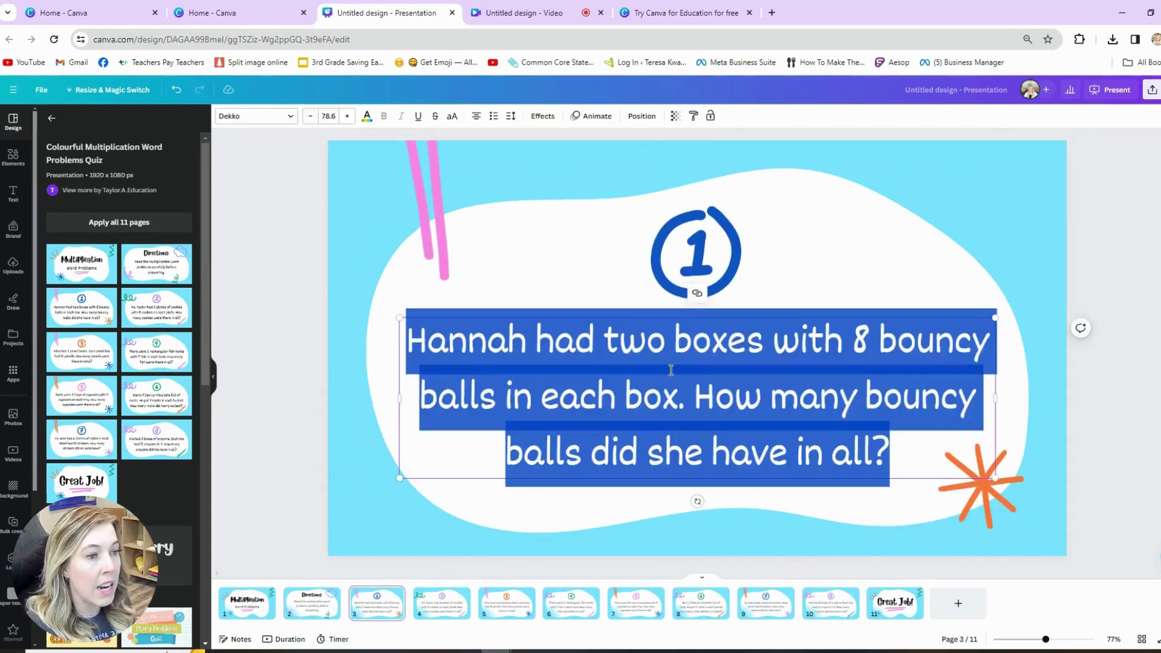
pyautogui.click(794, 397)
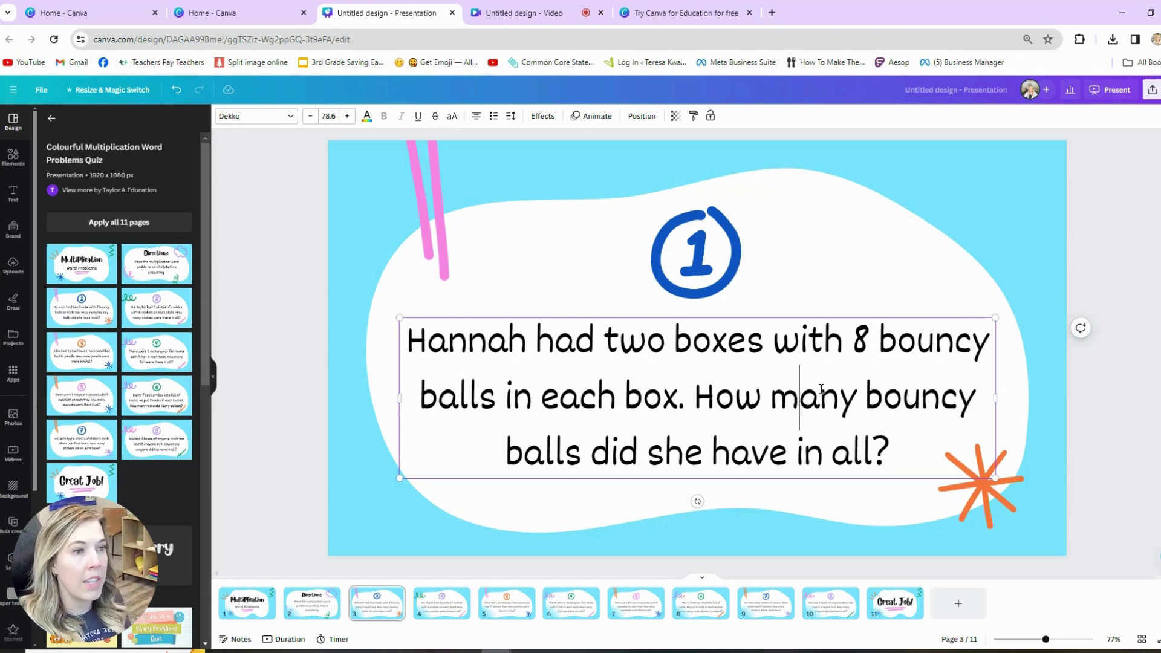
pyautogui.click(307, 426)
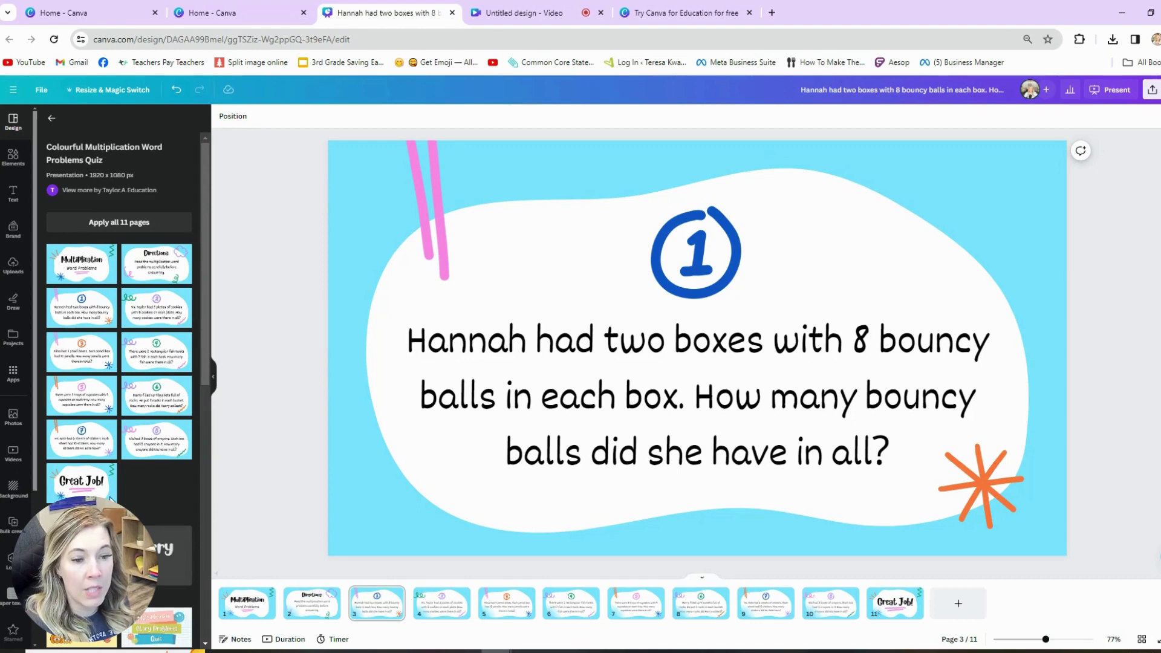
# Browse the Design styles and select the Hannah question page 3 for restyling
pyautogui.click(52, 116)
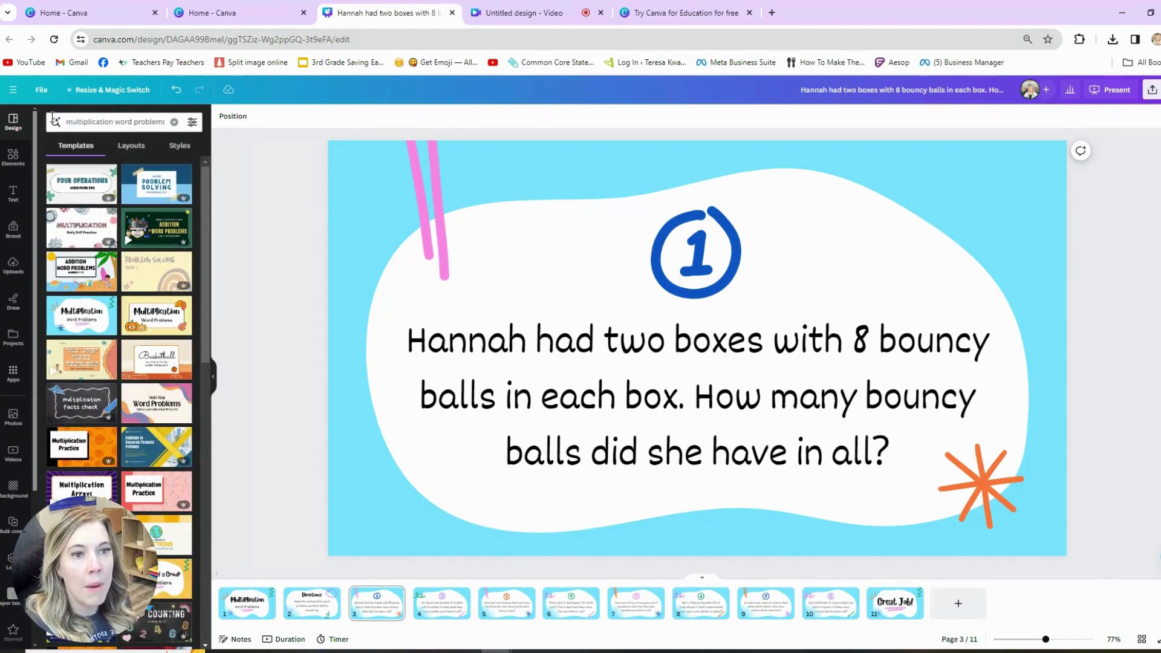
pyautogui.click(180, 146)
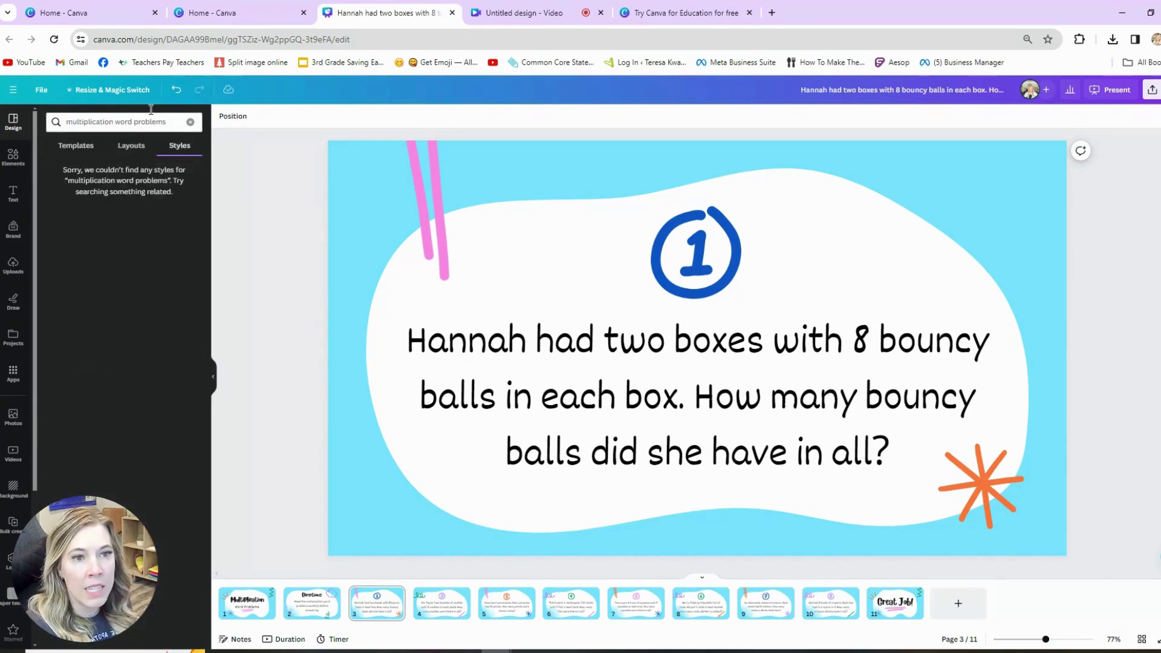
pyautogui.click(189, 123)
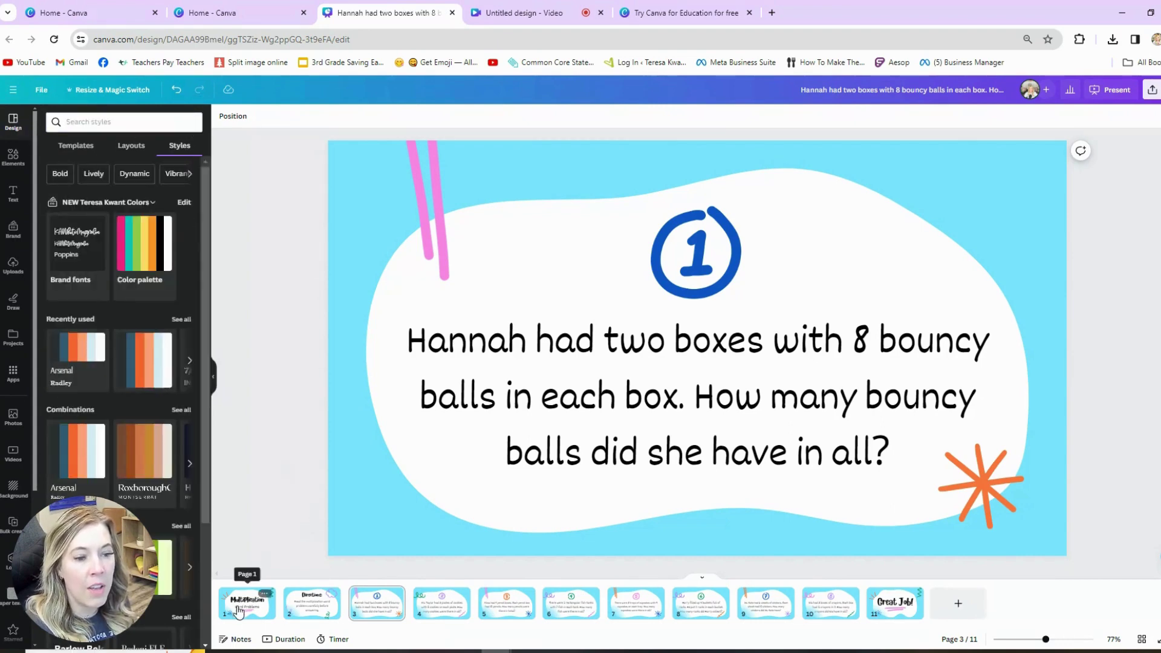
pyautogui.click(376, 602)
pyautogui.scroll(-2, 147, 402)
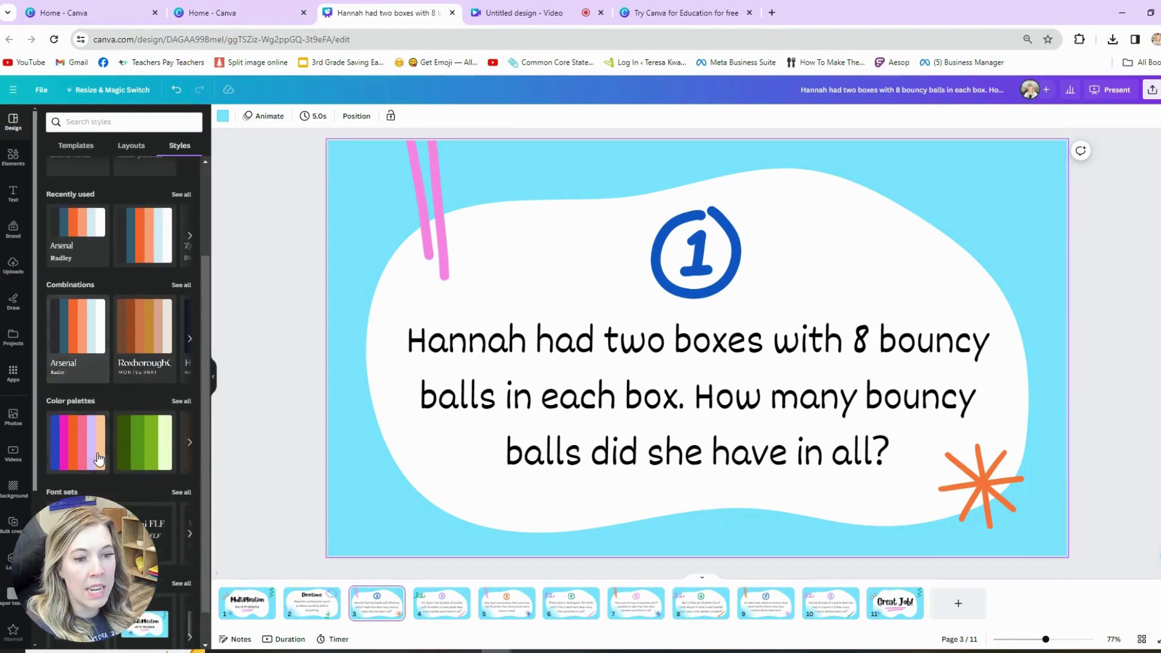
# Try several colour palettes on slide 3: purple, navy, maroon, green and dark
pyautogui.click(191, 402)
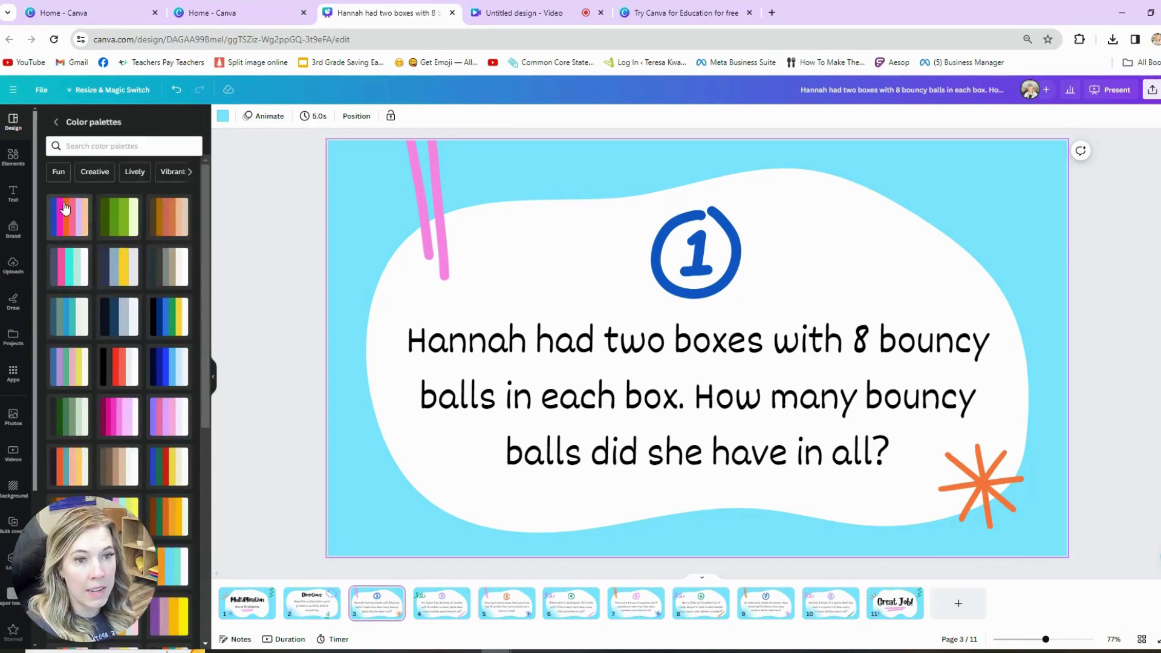
pyautogui.click(68, 276)
pyautogui.click(68, 279)
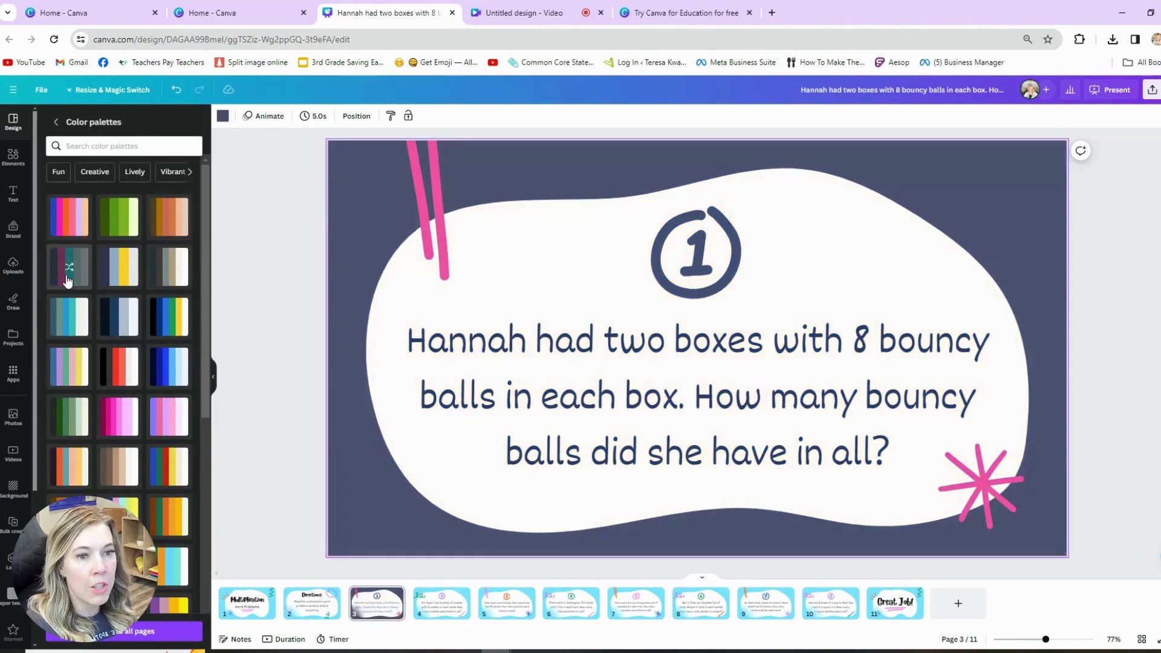
pyautogui.click(126, 284)
pyautogui.click(119, 416)
pyautogui.scroll(-1, 142, 515)
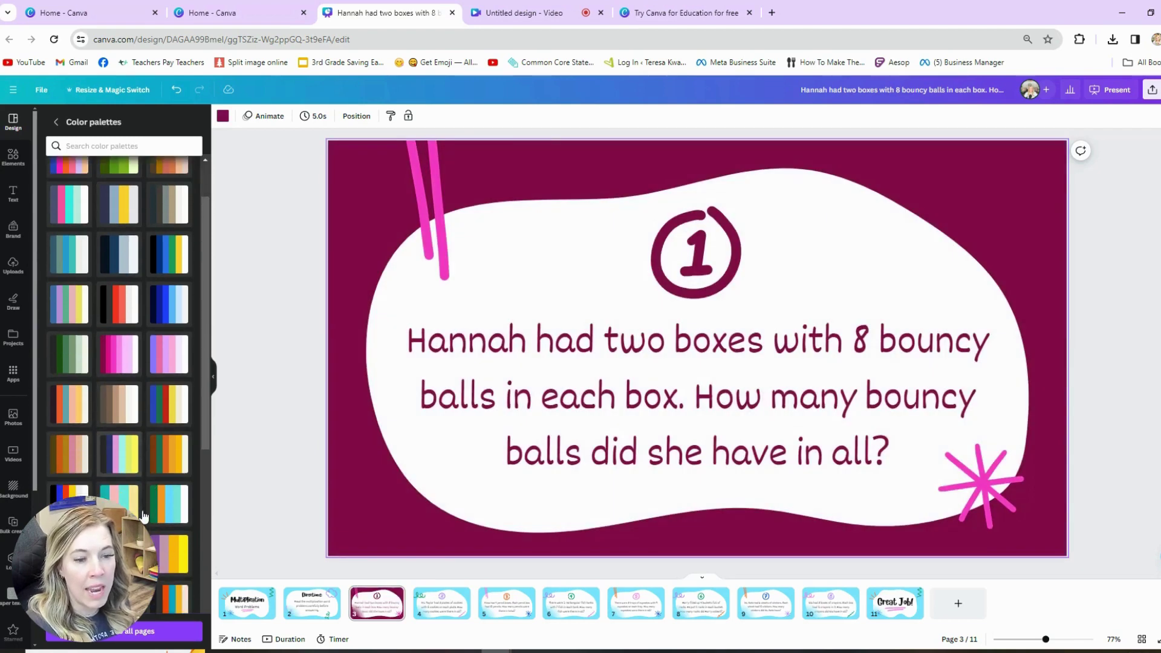
pyautogui.click(176, 490)
pyautogui.scroll(-3, 172, 459)
pyautogui.click(162, 416)
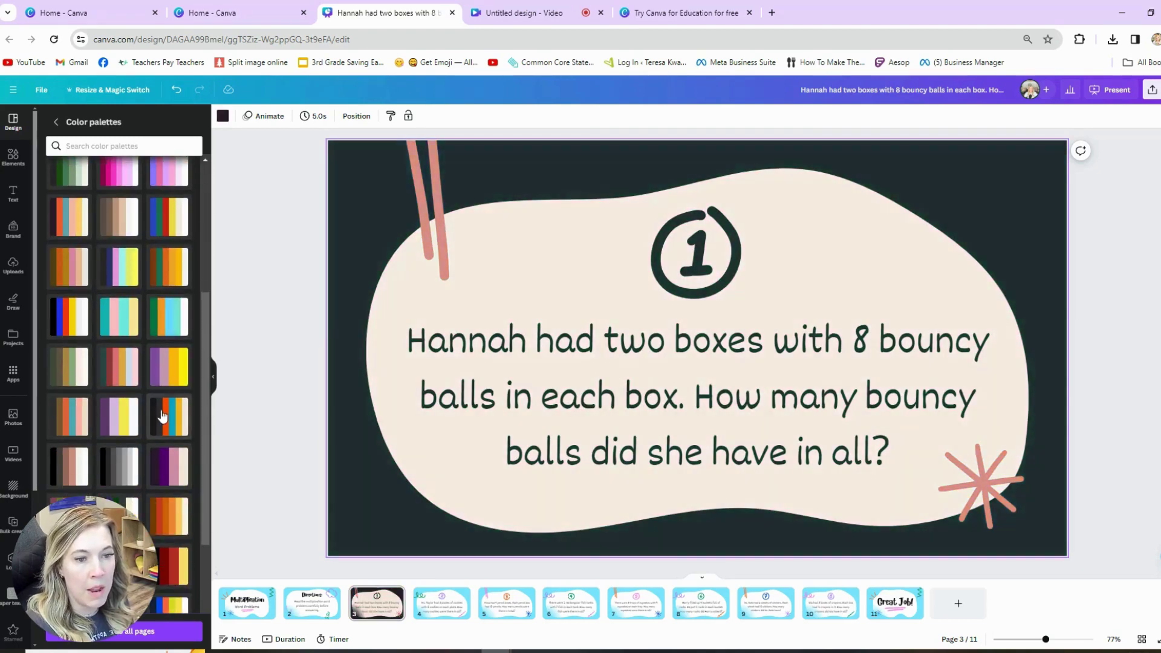
pyautogui.scroll(-3, 162, 424)
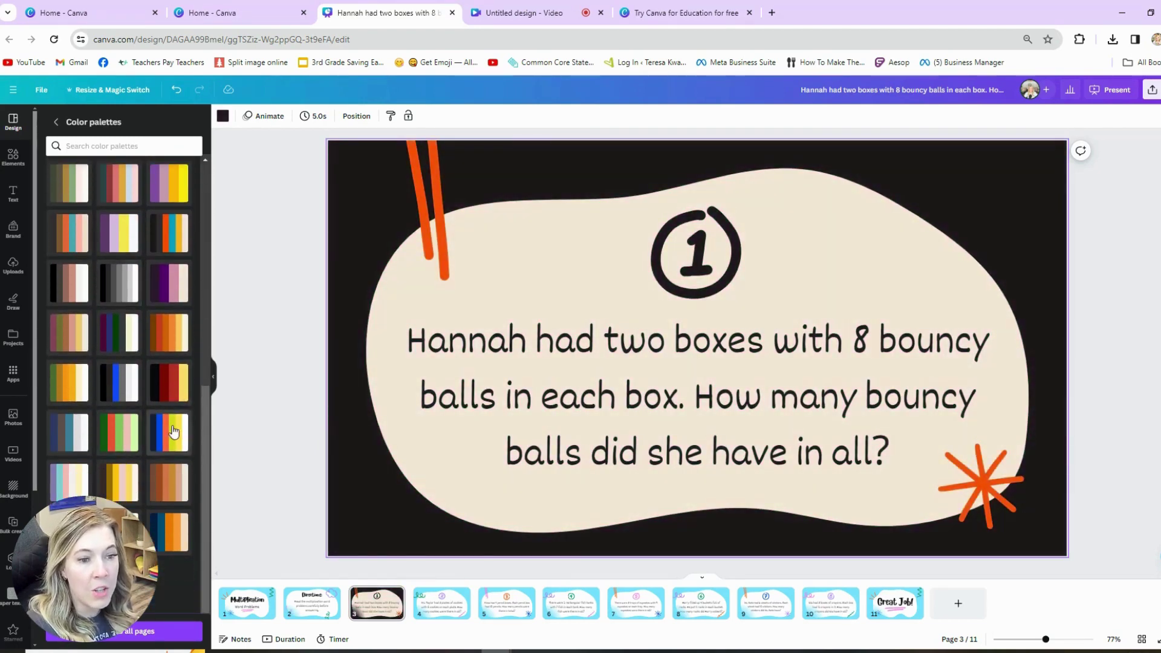
pyautogui.click(172, 433)
pyautogui.click(132, 431)
pyautogui.click(132, 431)
pyautogui.click(131, 430)
pyautogui.click(131, 430)
# Shuffle palettes until slide 3 has a pink background with white blob and navy accents
pyautogui.scroll(2, 131, 430)
pyautogui.scroll(3, 132, 430)
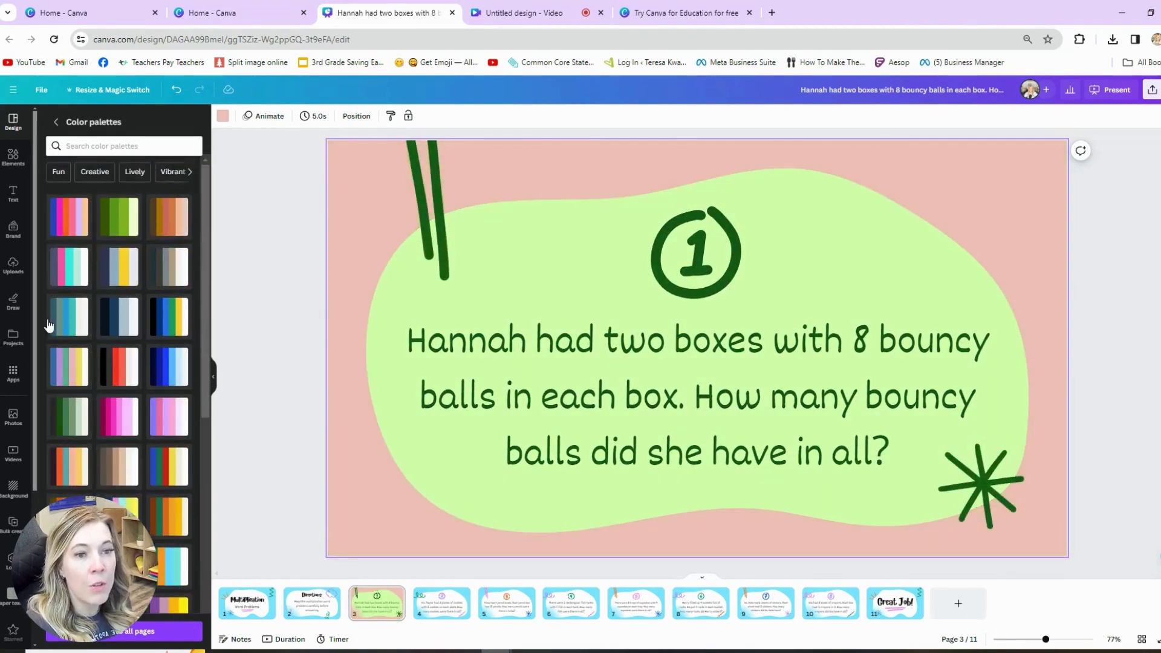
pyautogui.click(67, 217)
pyautogui.click(68, 219)
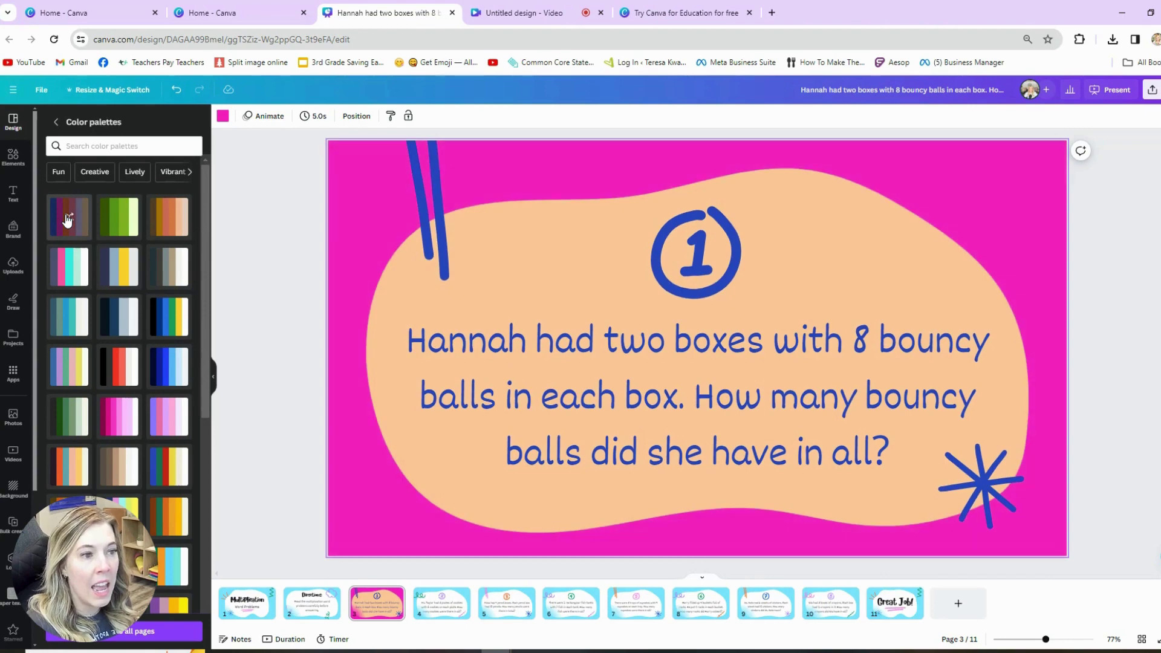
pyautogui.click(68, 218)
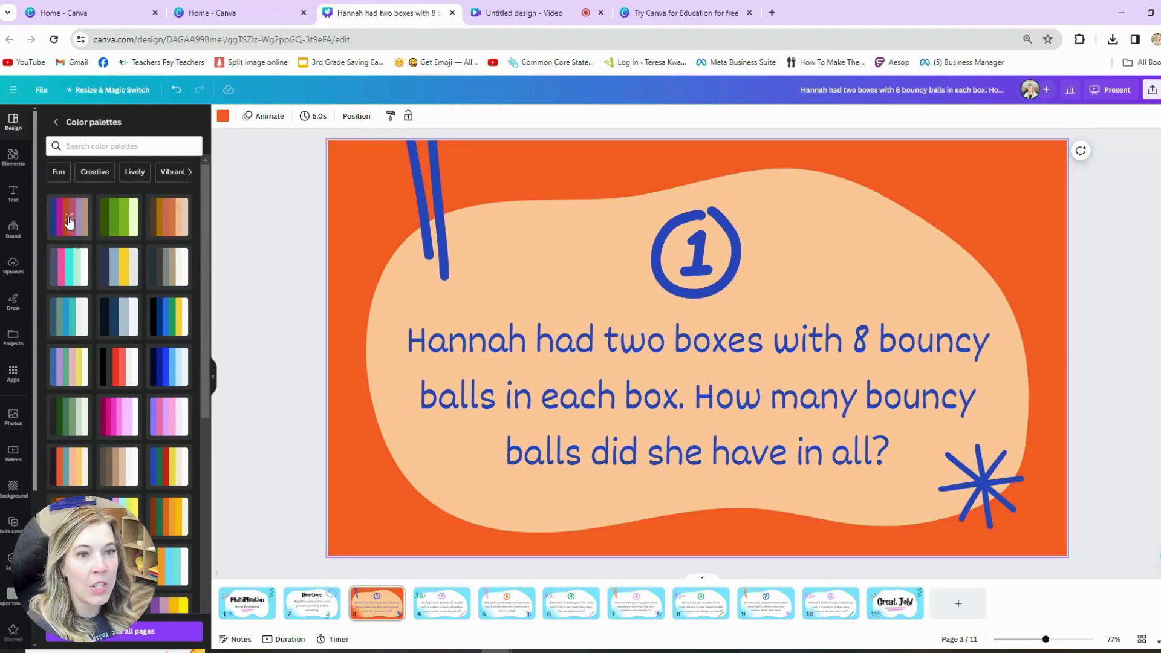
pyautogui.click(69, 220)
pyautogui.click(70, 221)
pyautogui.click(66, 216)
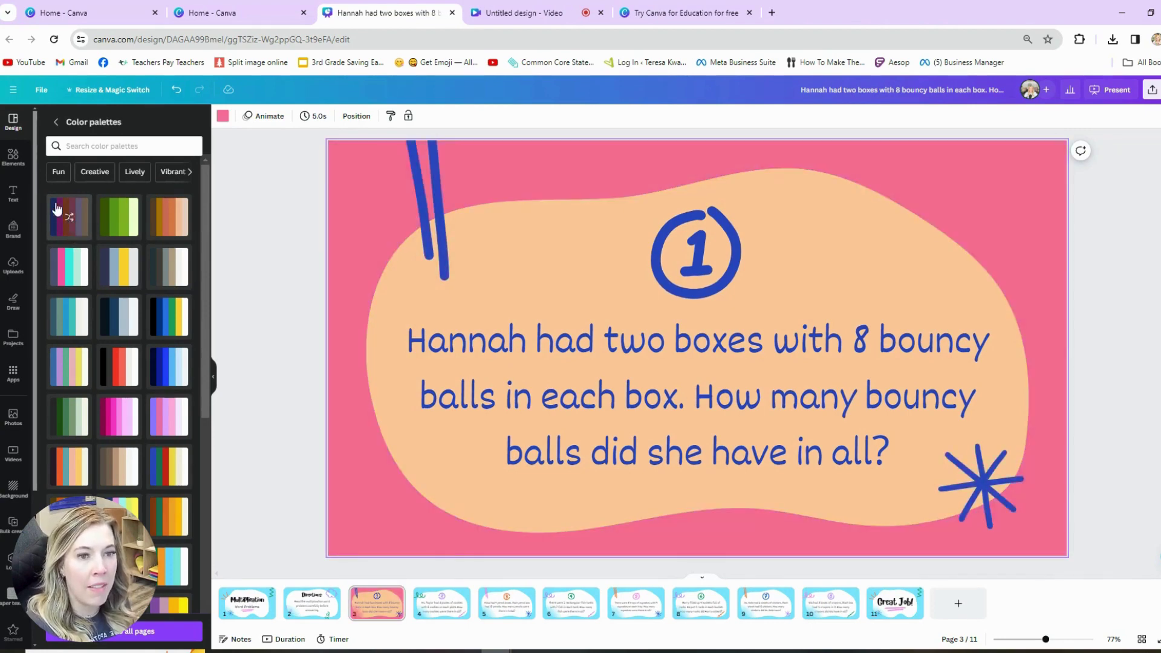
pyautogui.click(67, 219)
pyautogui.click(82, 266)
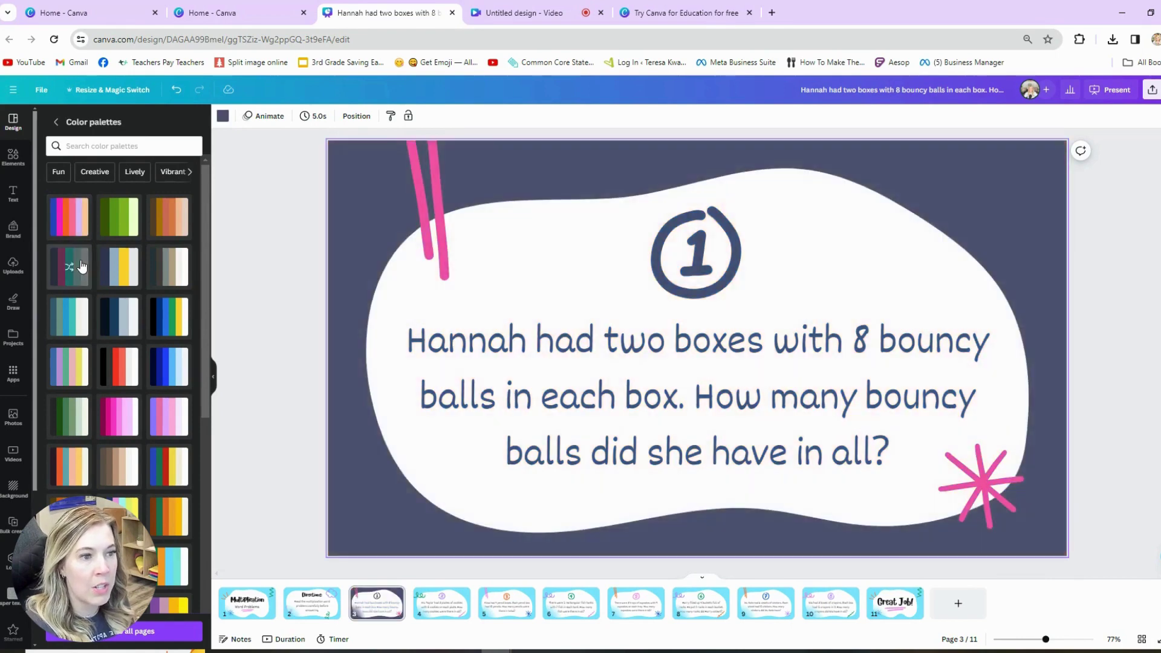
pyautogui.click(81, 266)
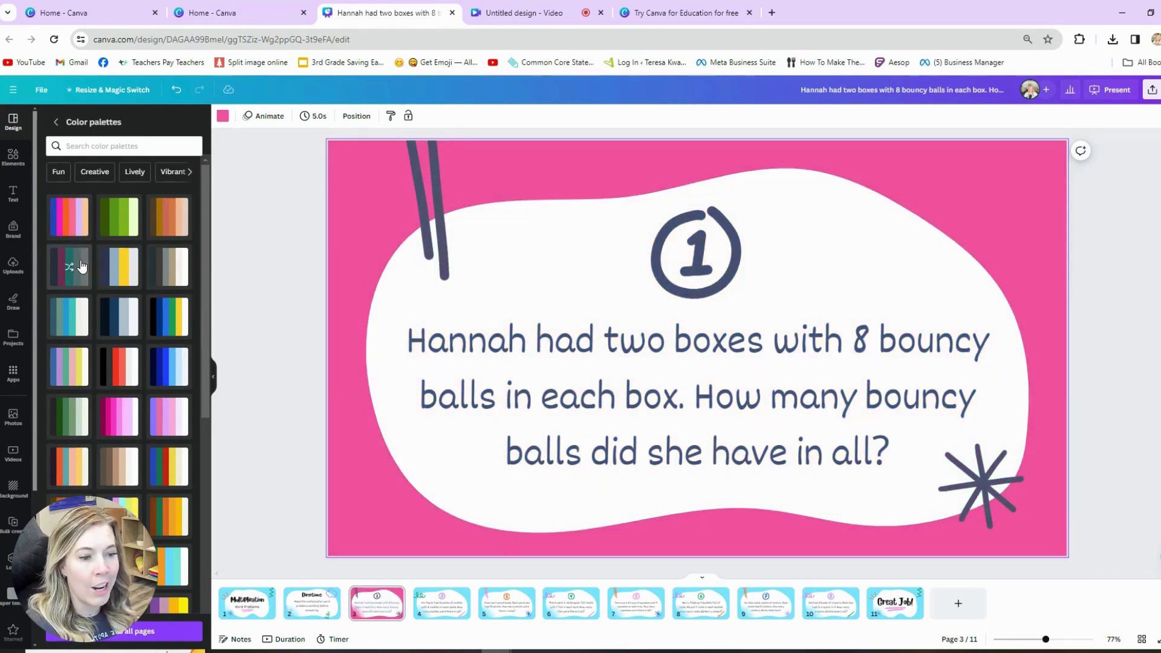
# On the cookies question slide 4, try three different colour palettes
pyautogui.click(429, 604)
pyautogui.click(68, 221)
pyautogui.click(67, 224)
pyautogui.click(67, 228)
# Undo back to the original blue-and-white colours, then select the cookies question text
pyautogui.click(177, 91)
pyautogui.click(176, 90)
pyautogui.click(177, 91)
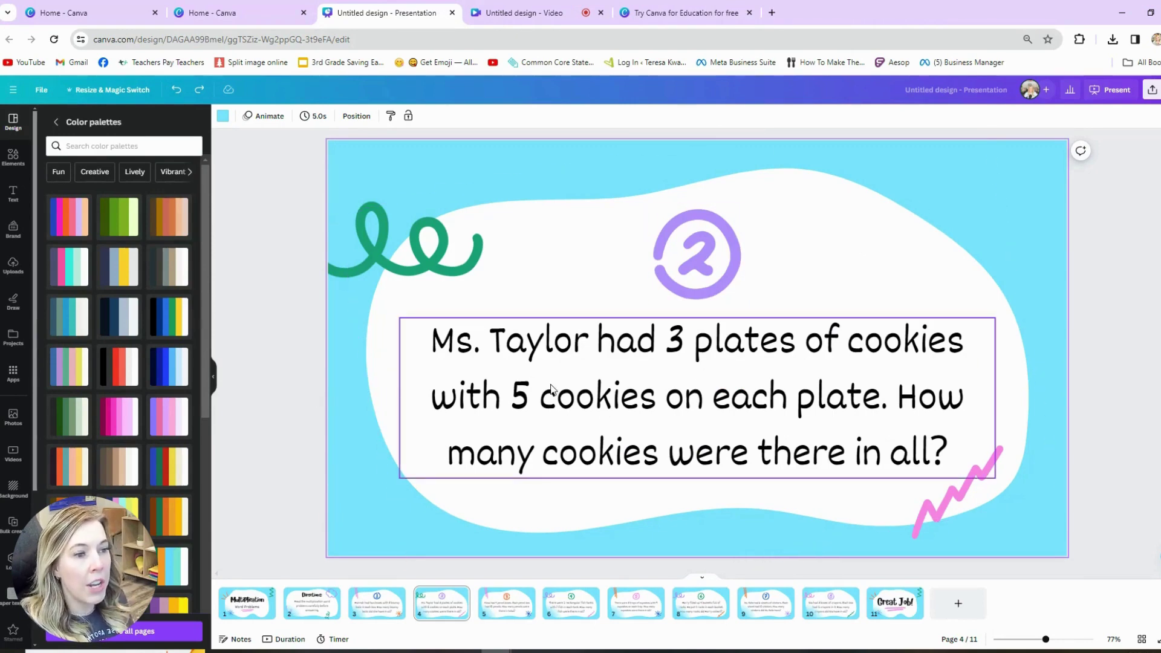
pyautogui.click(428, 351)
pyautogui.doubleClick(571, 407)
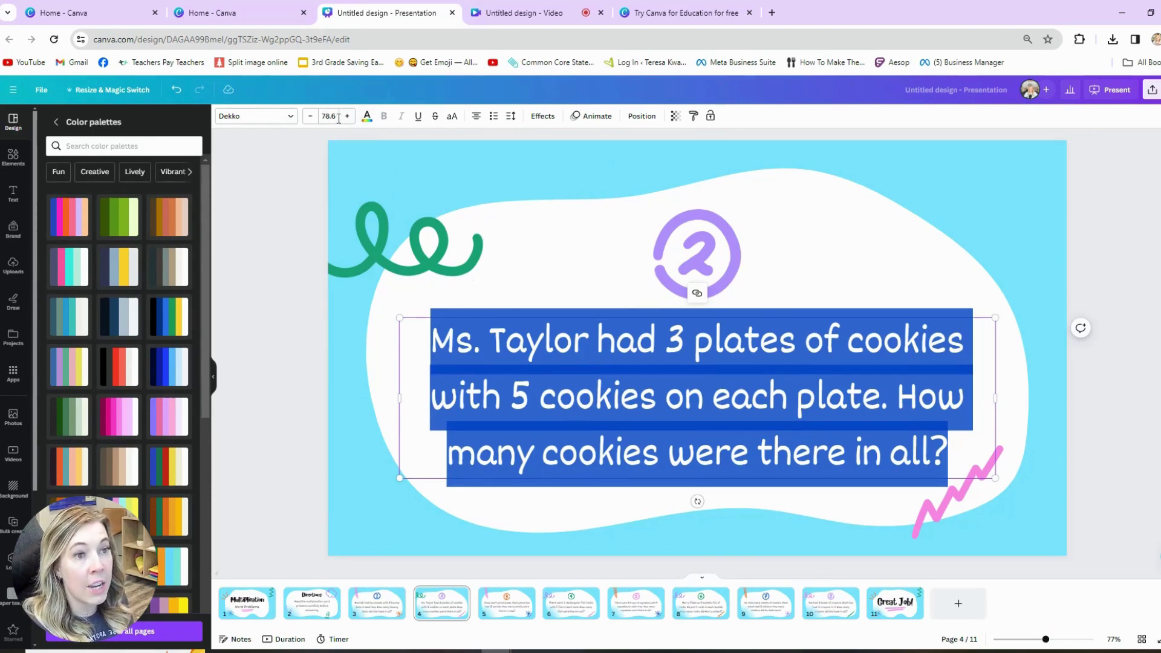
# Set the cookies question font to Poppins, then shrink and move its text box
pyautogui.click(289, 121)
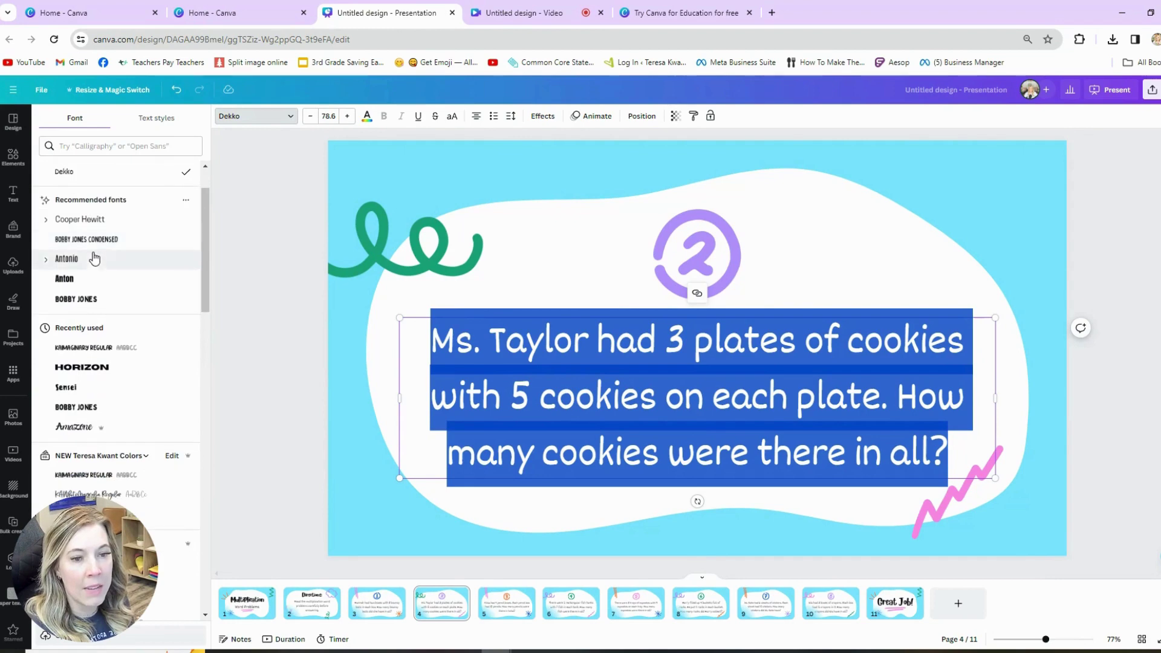
pyautogui.scroll(-2, 96, 303)
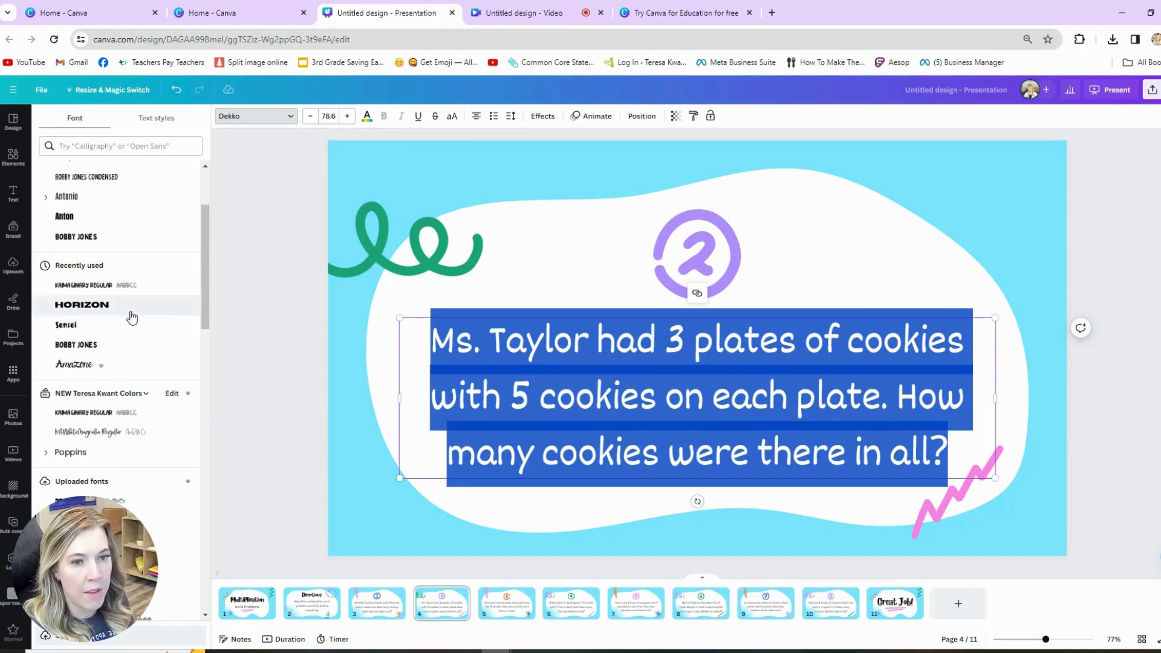
pyautogui.scroll(-4, 132, 317)
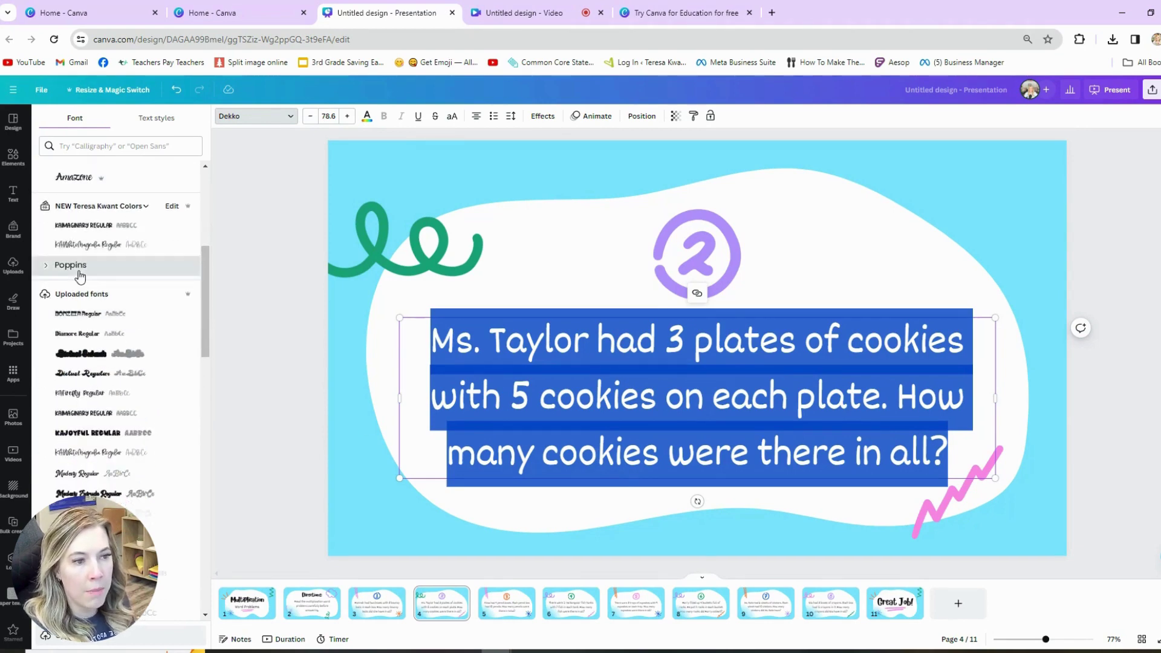
pyautogui.click(80, 266)
pyautogui.moveTo(399, 533); pyautogui.dragTo(434, 477)
pyautogui.moveTo(638, 447); pyautogui.dragTo(603, 429)
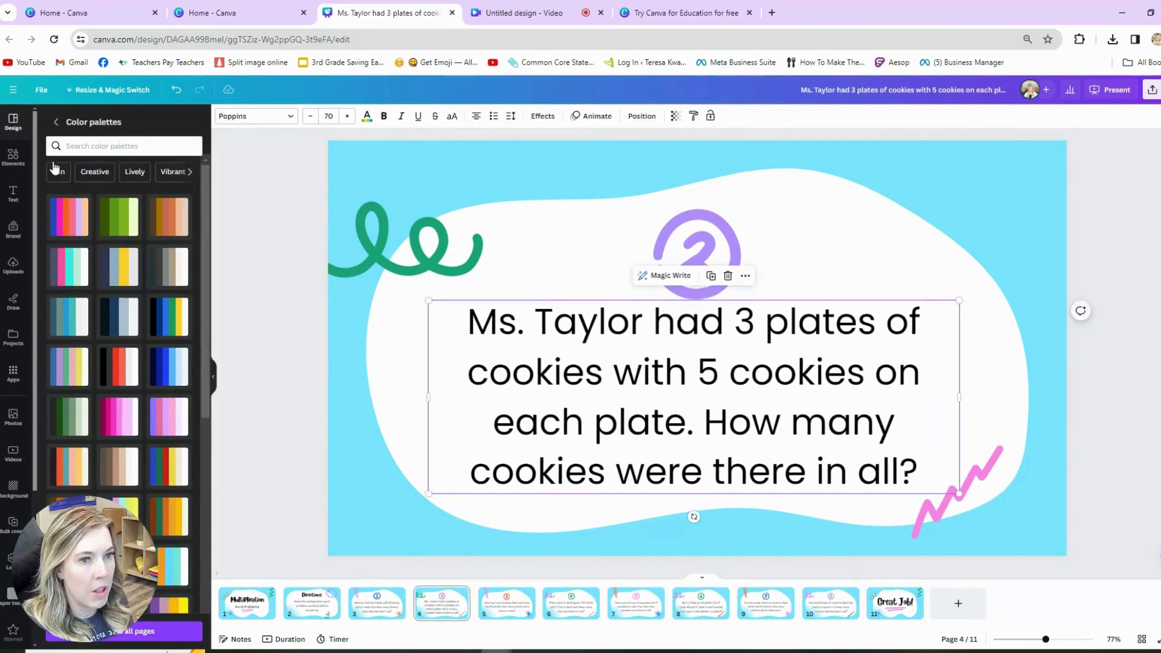
# Undo the box changes and revert the font to Dekko, then go to the title slide
pyautogui.click(176, 90)
pyautogui.click(176, 90)
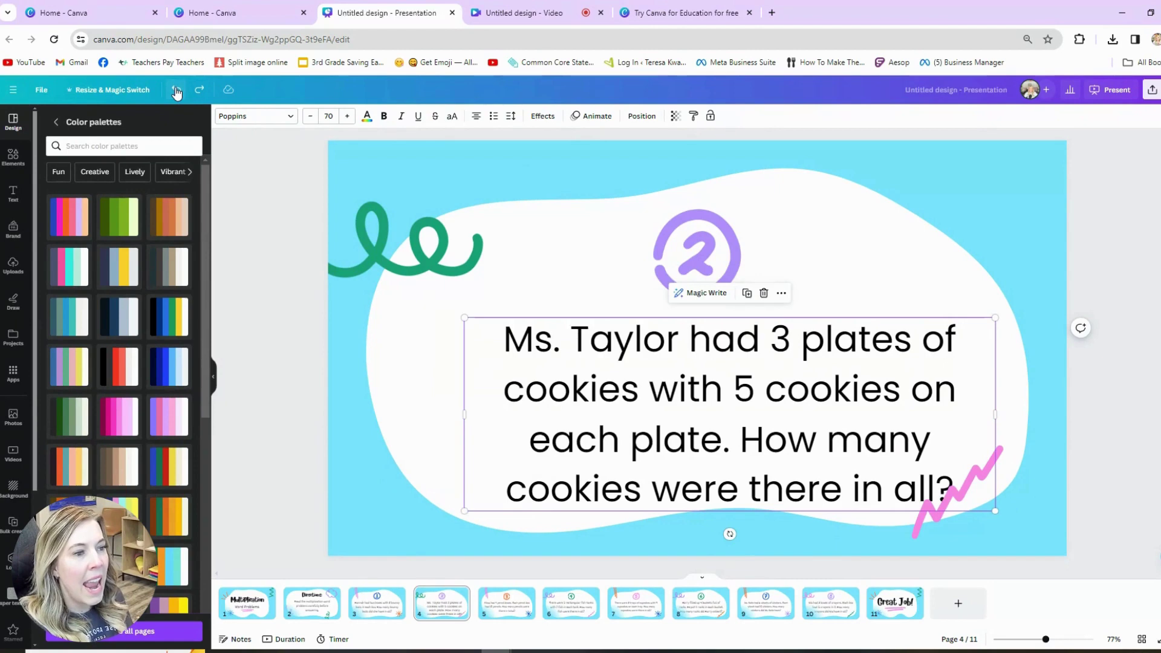
pyautogui.click(176, 91)
pyautogui.click(176, 90)
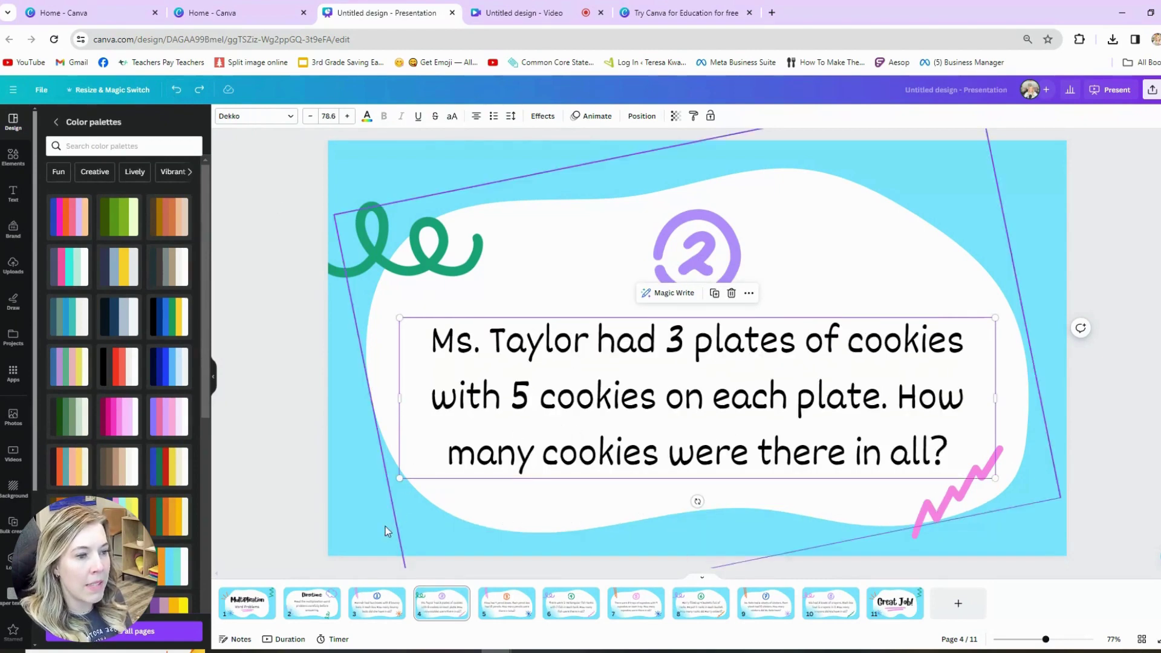
pyautogui.click(238, 607)
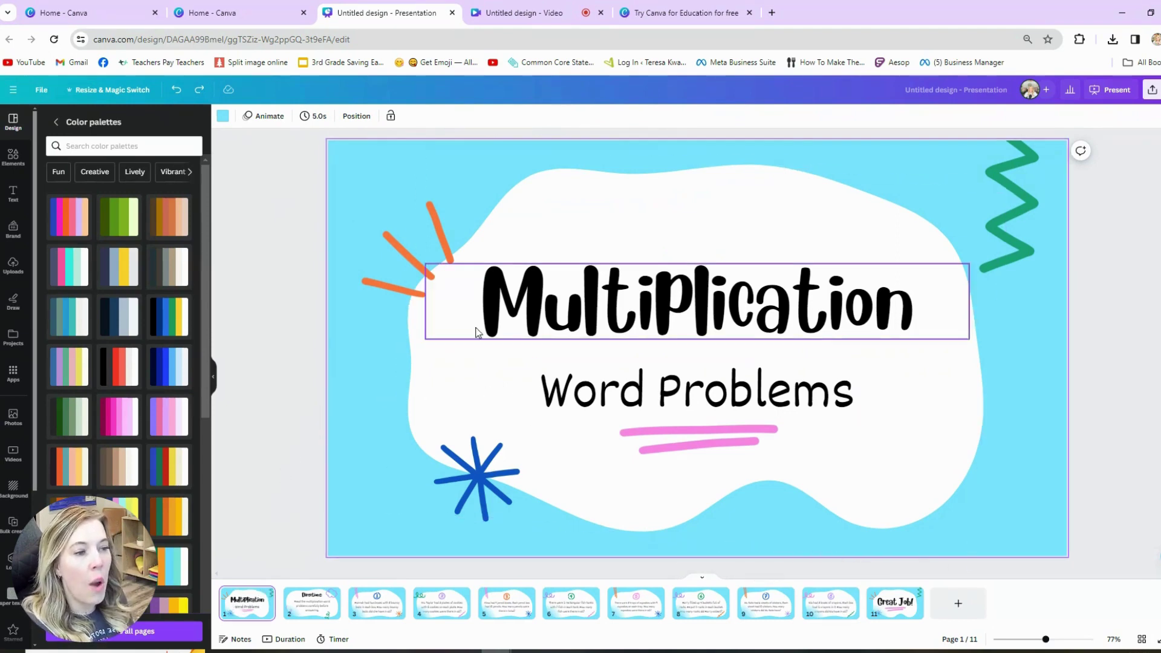
# Give the Multiplication title the Drift animation at maximum intensity, after briefly trying Tectonic
pyautogui.click(612, 312)
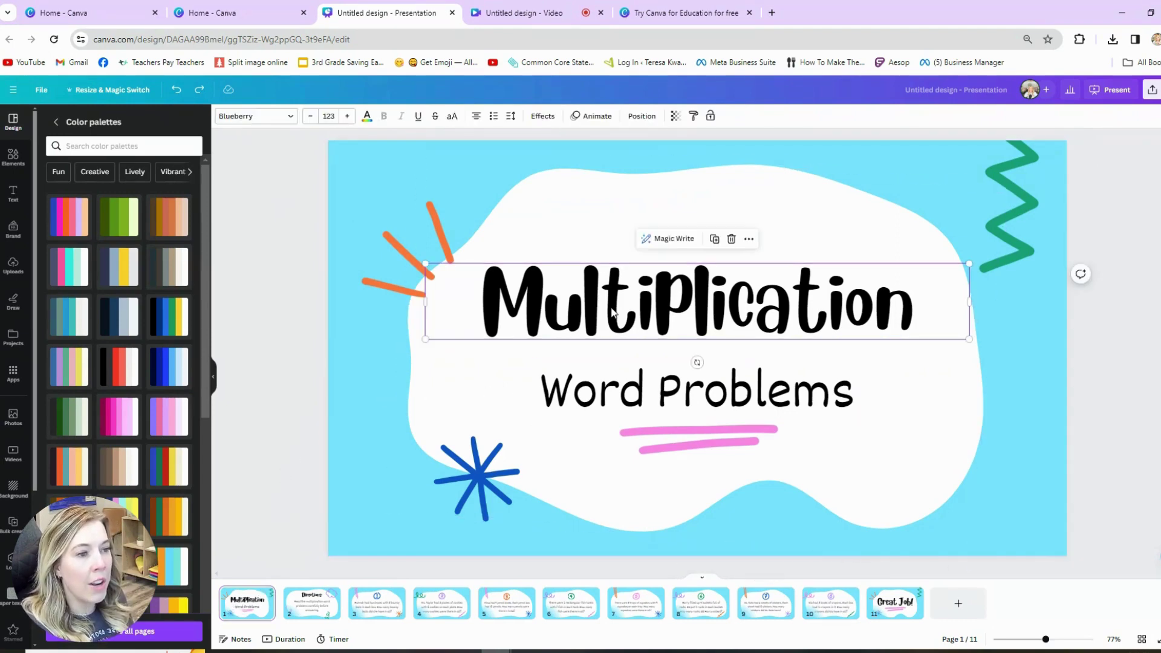
pyautogui.click(589, 118)
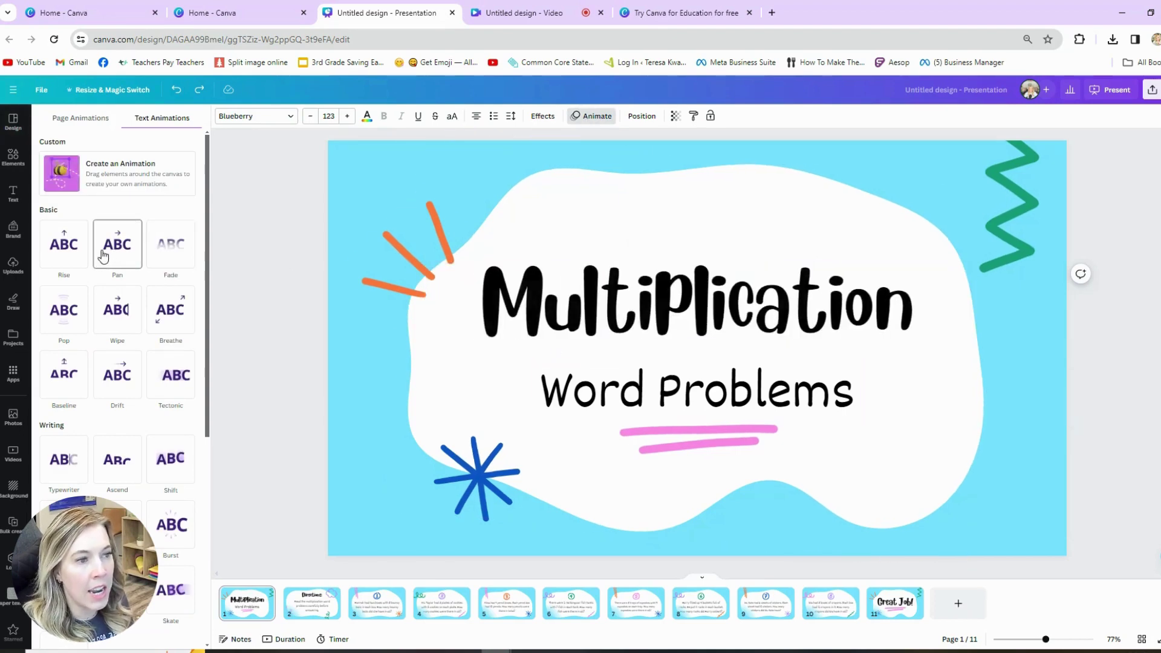
pyautogui.click(172, 380)
pyautogui.moveTo(120, 462); pyautogui.dragTo(40, 457)
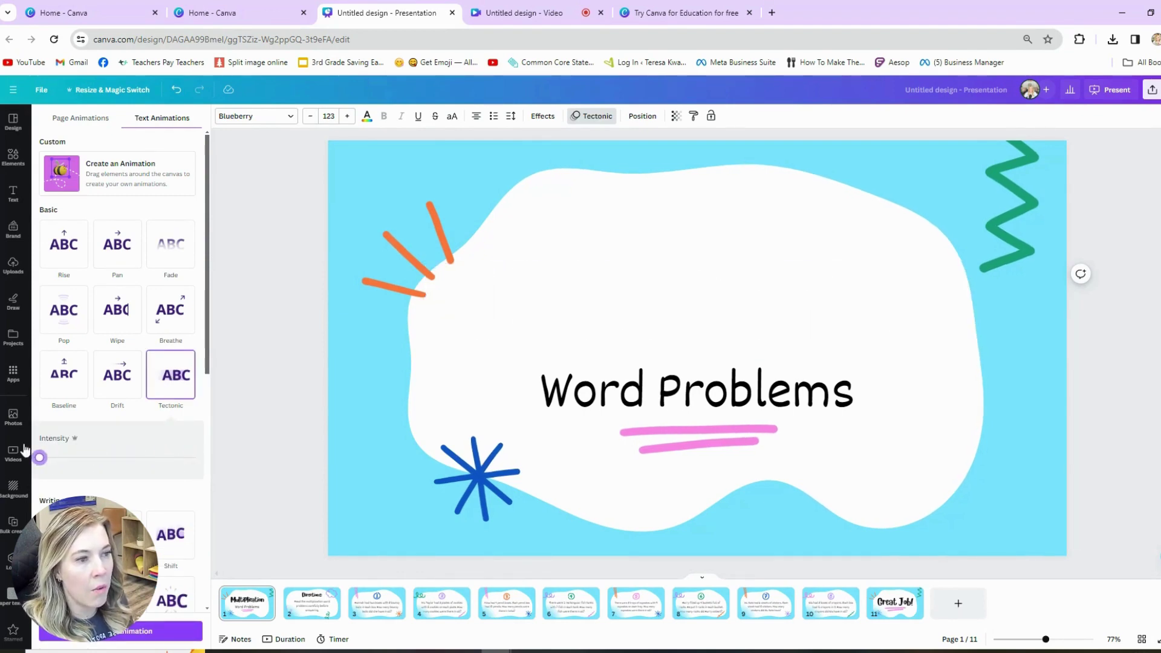
pyautogui.click(109, 390)
pyautogui.moveTo(121, 463); pyautogui.dragTo(238, 470)
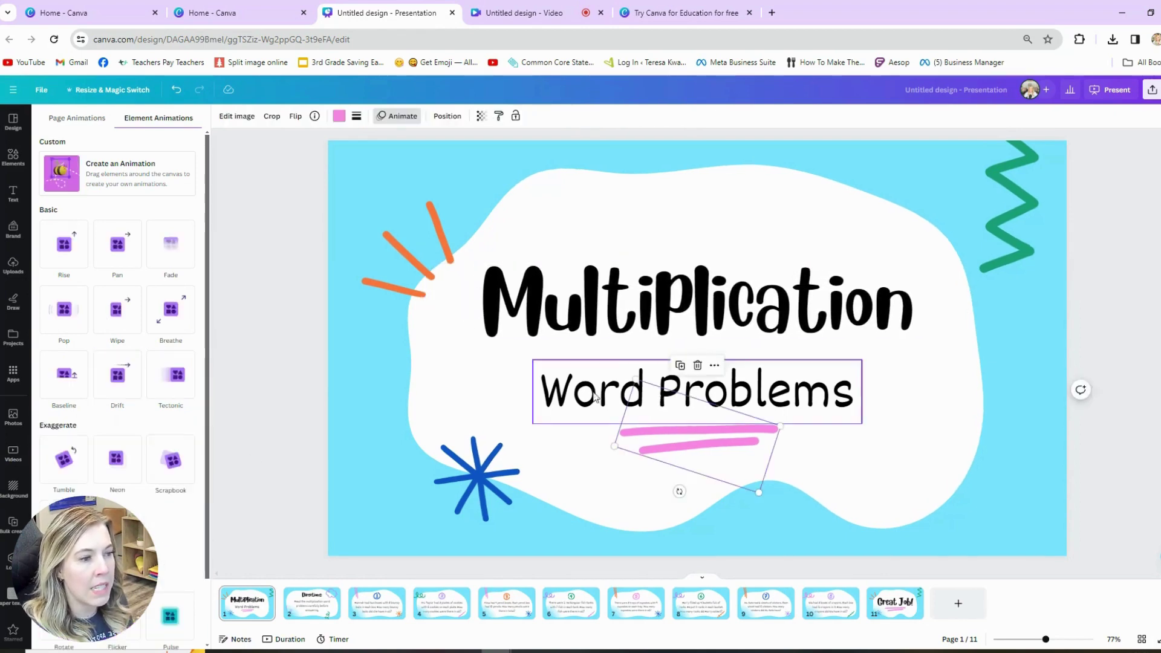
# Animate the Word Problems subtitle with Burst and the lines, asterisk and zigzag decorations with Pulse
pyautogui.click(639, 399)
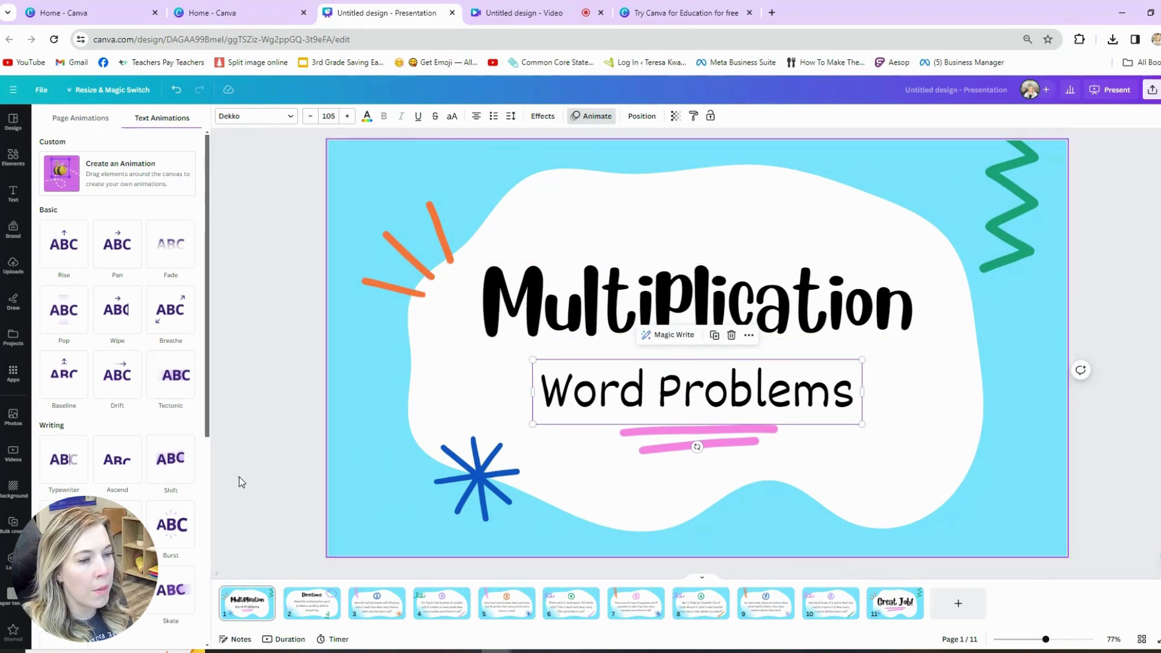
pyautogui.click(174, 526)
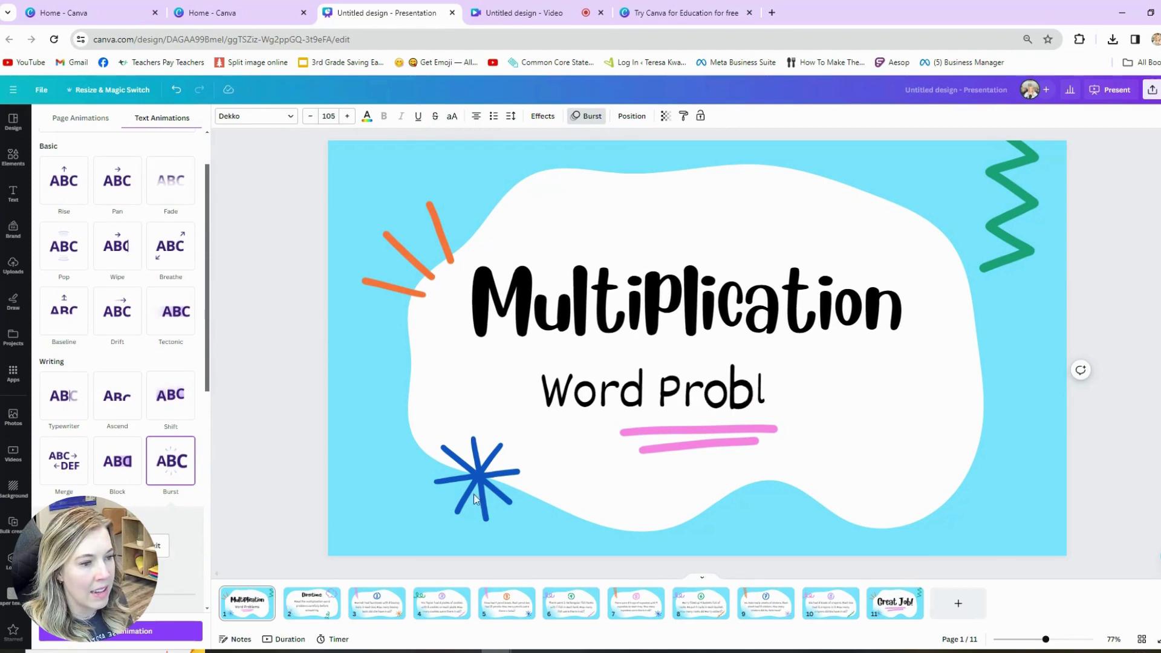
pyautogui.click(386, 267)
pyautogui.keyDown('shift'); pyautogui.click(477, 478); pyautogui.keyUp('shift')
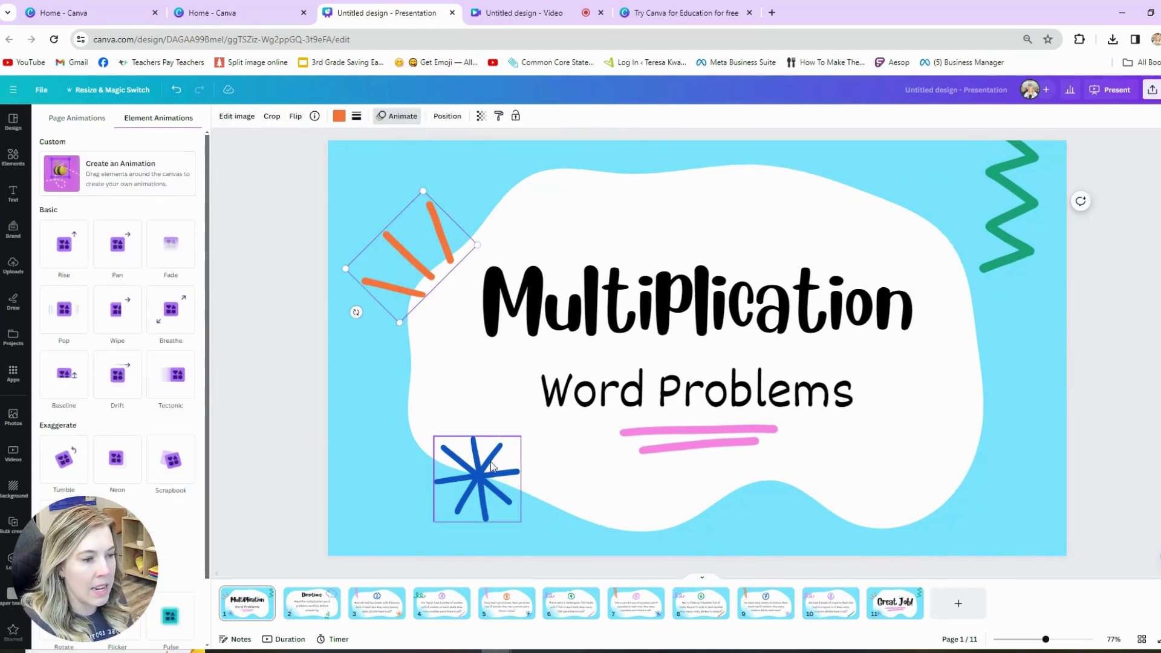
pyautogui.keyDown('shift'); pyautogui.click(605, 390); pyautogui.keyUp('shift')
pyautogui.keyDown('shift'); pyautogui.click(1008, 206); pyautogui.keyUp('shift')
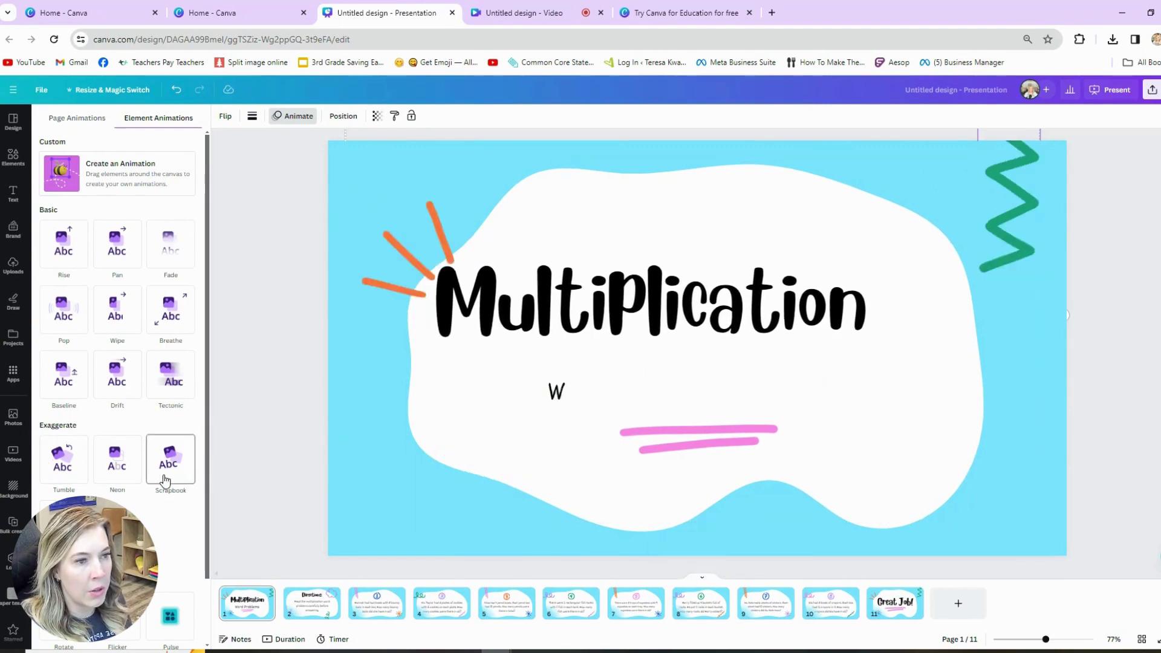
pyautogui.scroll(-1, 165, 481)
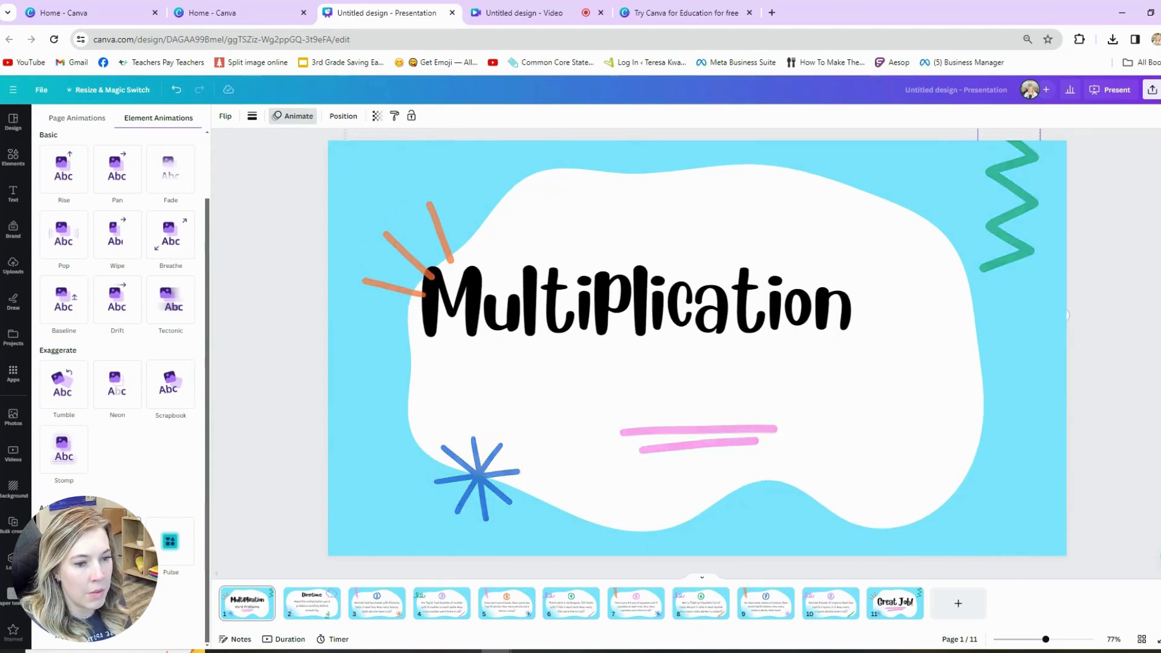
pyautogui.click(179, 547)
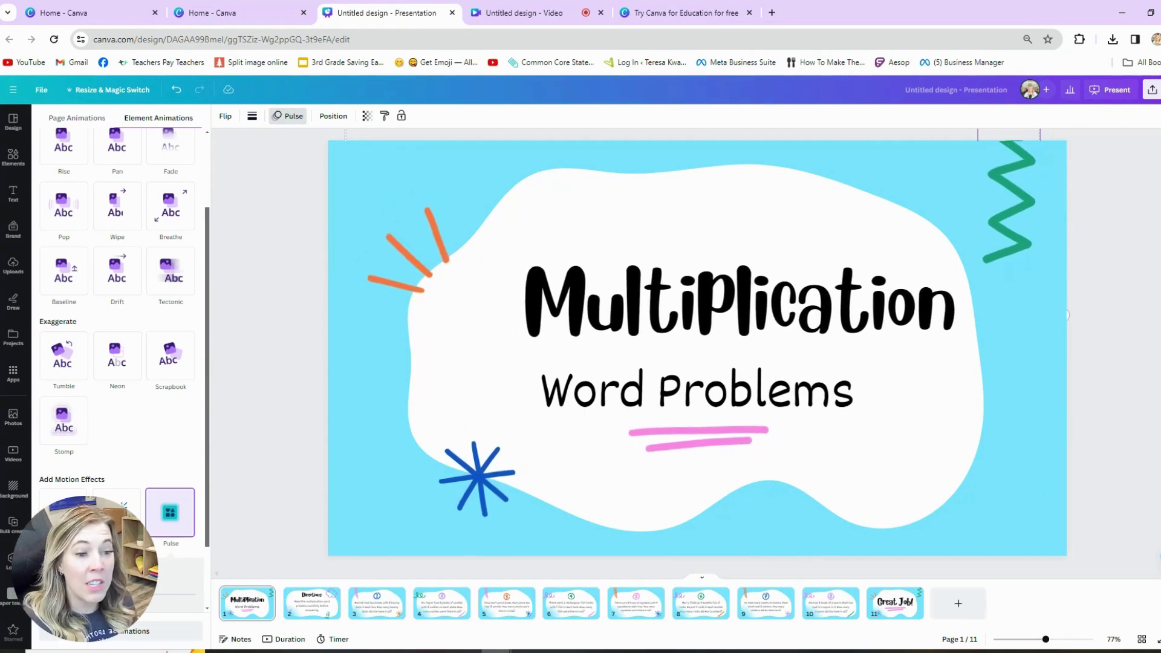
pyautogui.click(227, 601)
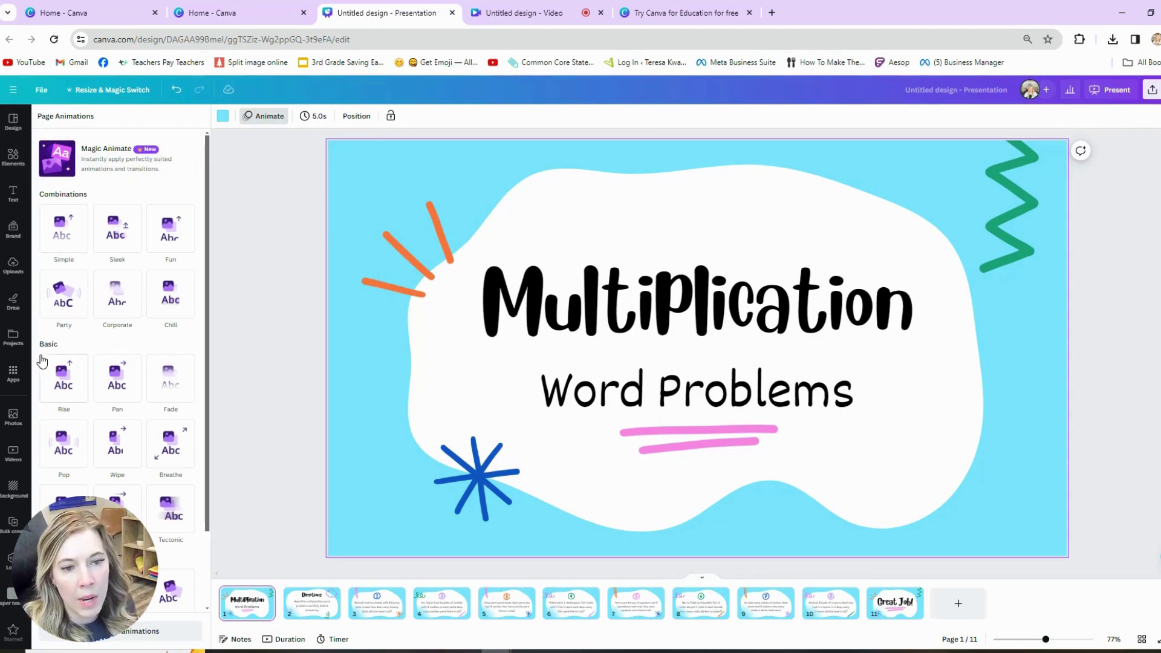
# Add the Happy Whistling Ukulele audio track and trim it to about 4.8 seconds
pyautogui.scroll(-3, 5, 349)
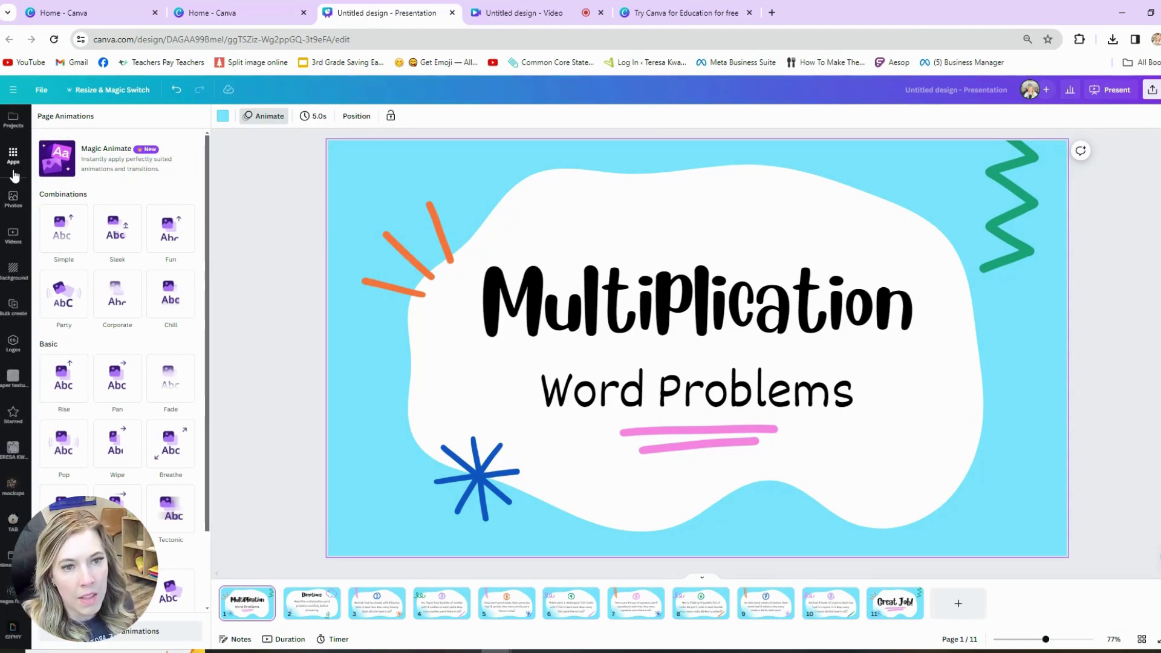
pyautogui.scroll(3, 1, 218)
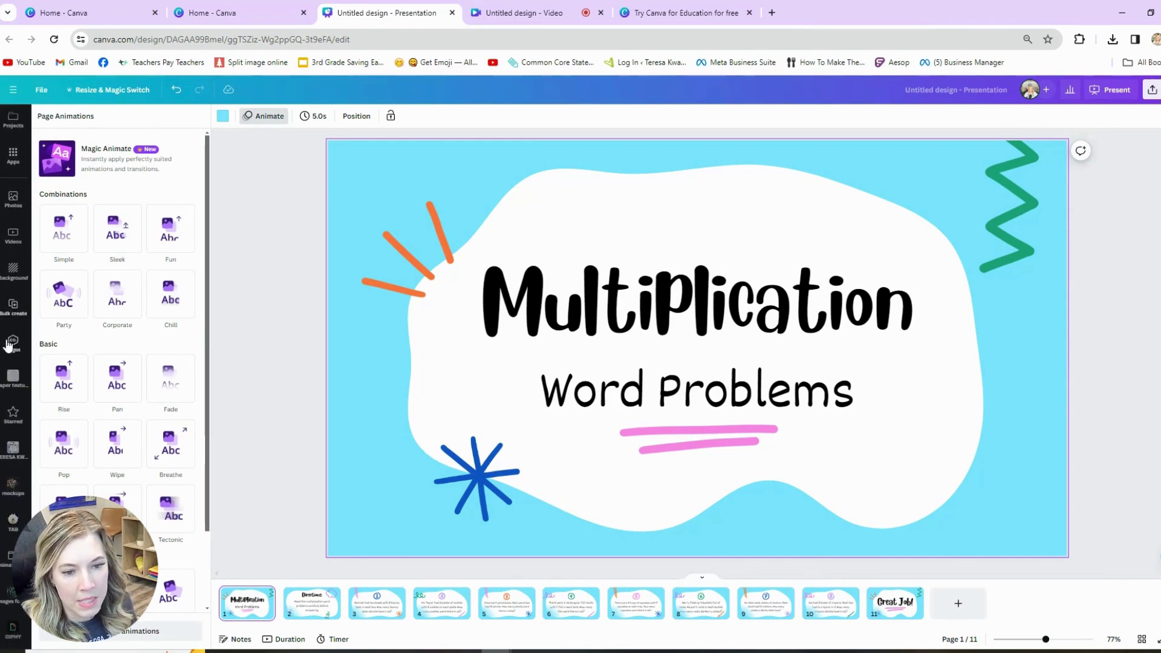
pyautogui.click(9, 148)
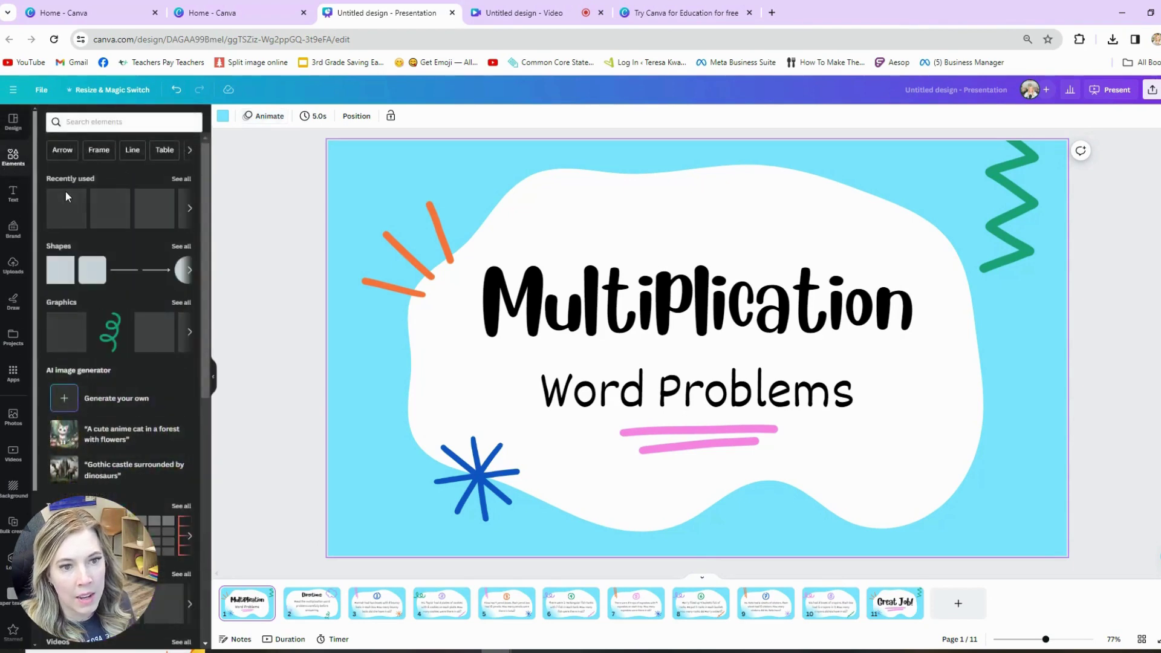
pyautogui.scroll(-4, 96, 274)
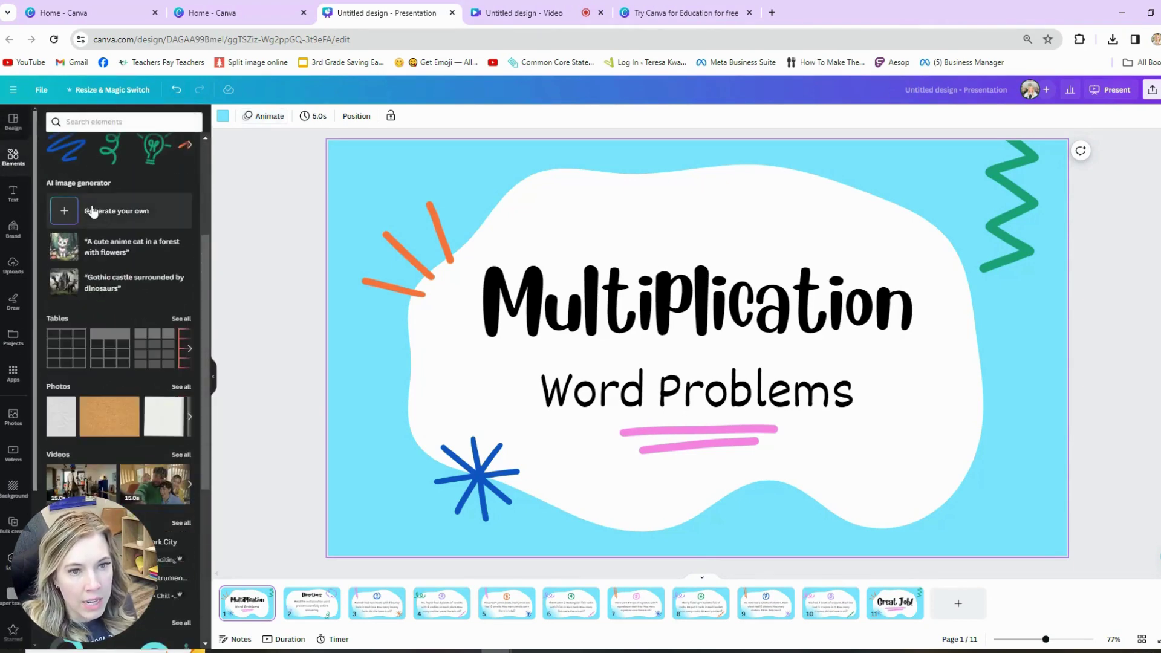
pyautogui.scroll(-5, 96, 274)
pyautogui.scroll(-1, 125, 292)
pyautogui.scroll(1, 126, 292)
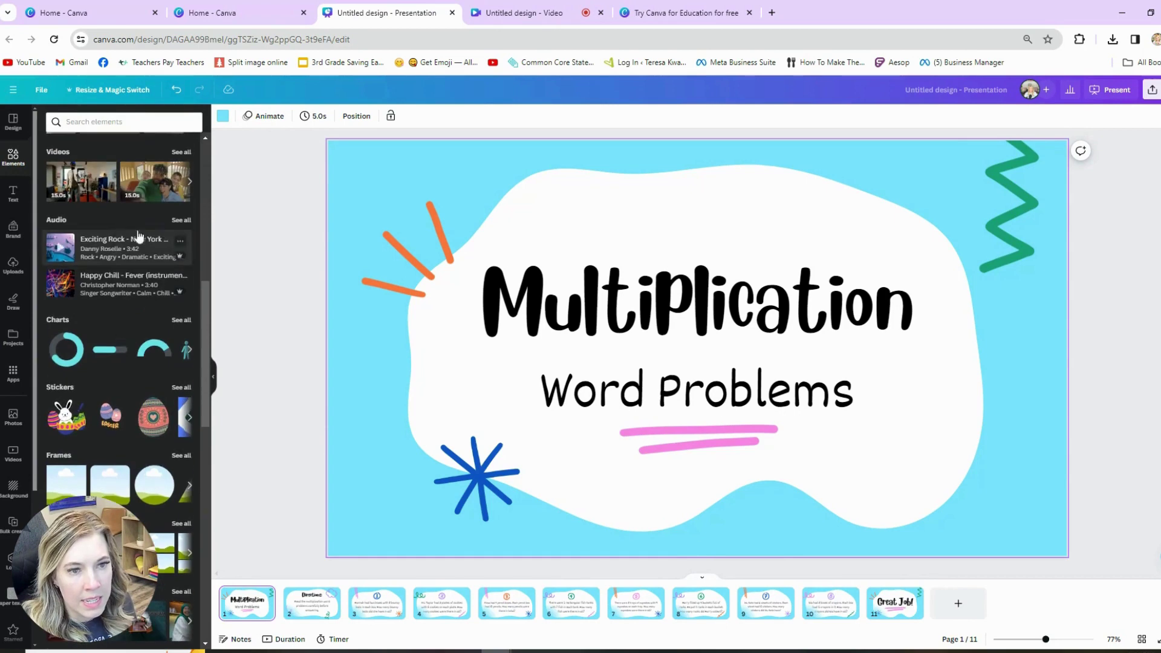
pyautogui.click(181, 212)
pyautogui.moveTo(146, 221); pyautogui.dragTo(233, 608)
pyautogui.moveTo(916, 617); pyautogui.dragTo(331, 572)
# Trim the ukulele music clip to 5.0s to match slide 1, then clear the selection
pyautogui.click(272, 585)
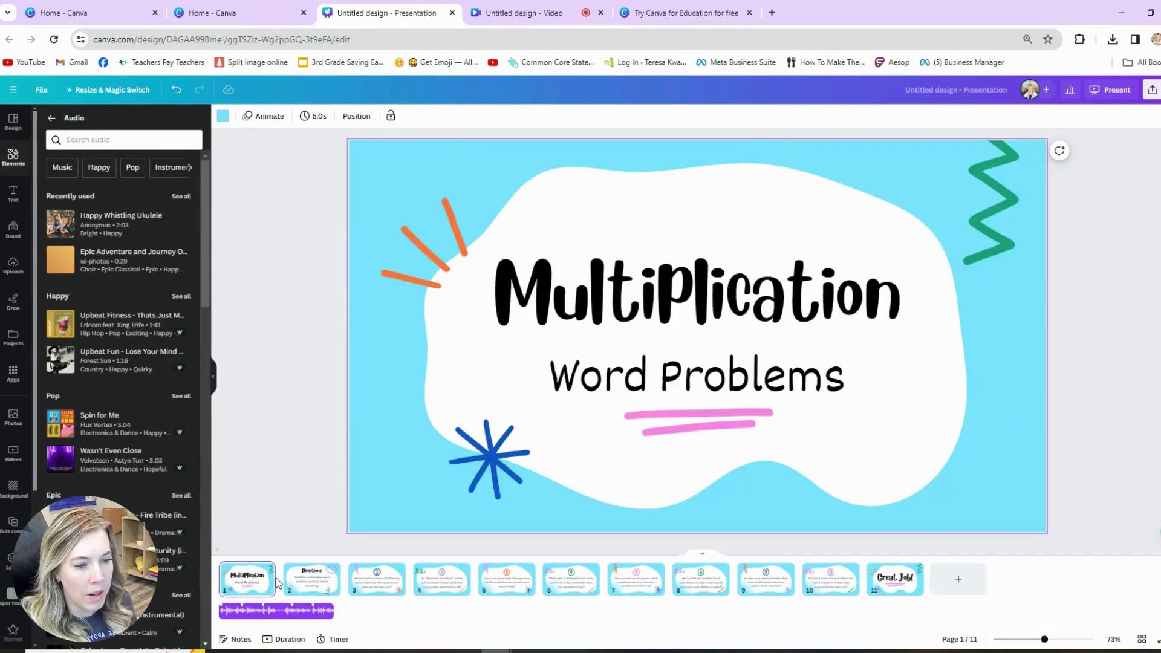
pyautogui.moveTo(275, 584)
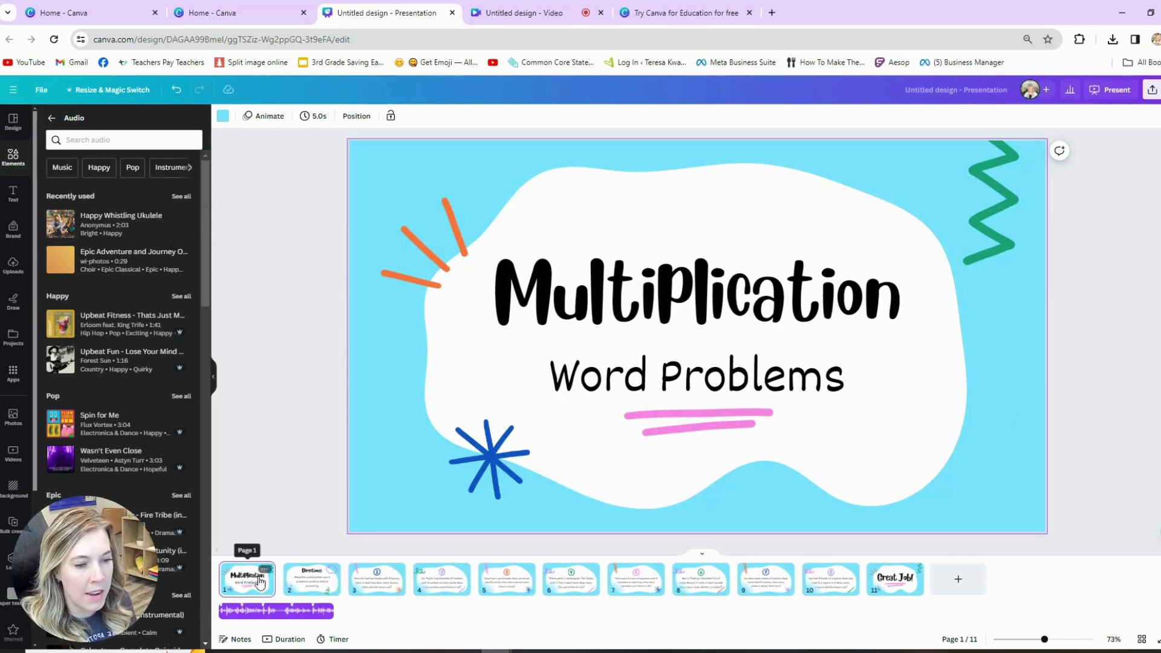
pyautogui.moveTo(332, 611); pyautogui.dragTo(282, 609)
pyautogui.click(239, 612)
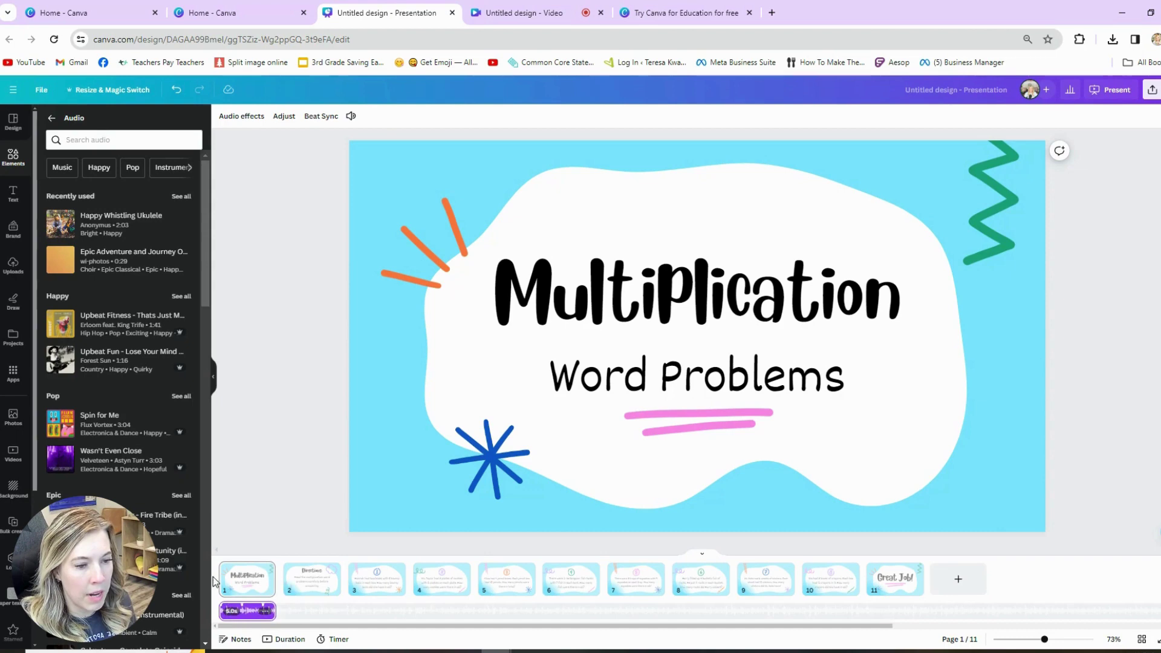
pyautogui.click(238, 581)
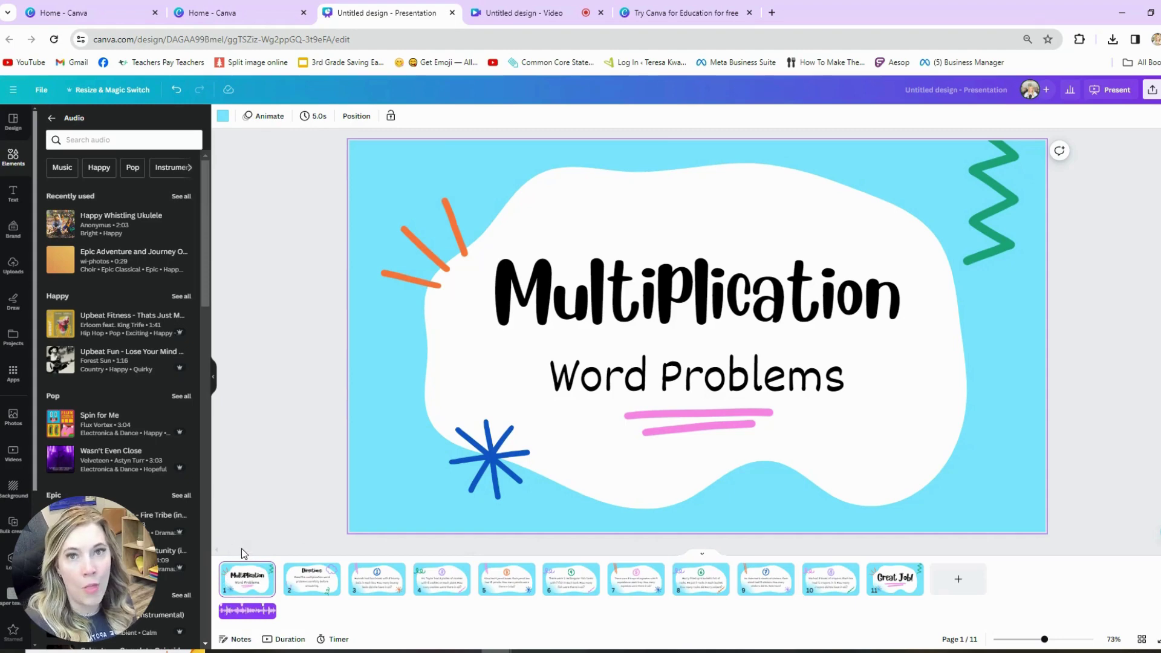
pyautogui.click(264, 451)
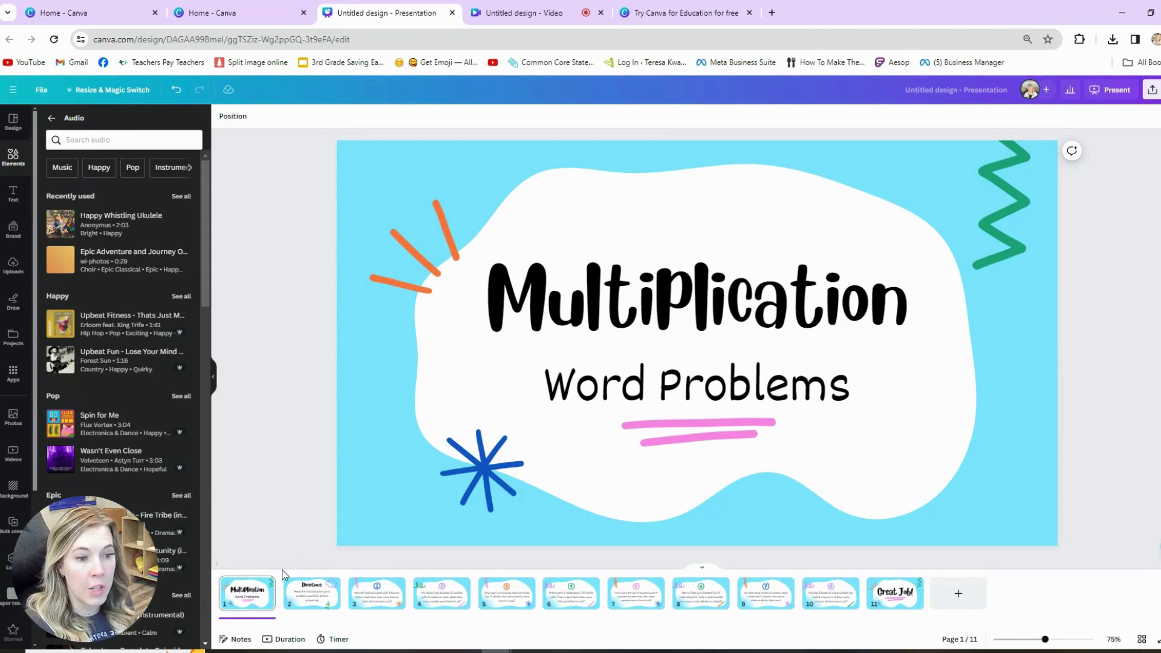
# Apply a 0.5-second Dissolve transition between all pages, then view the crayon slide 10
pyautogui.click(284, 602)
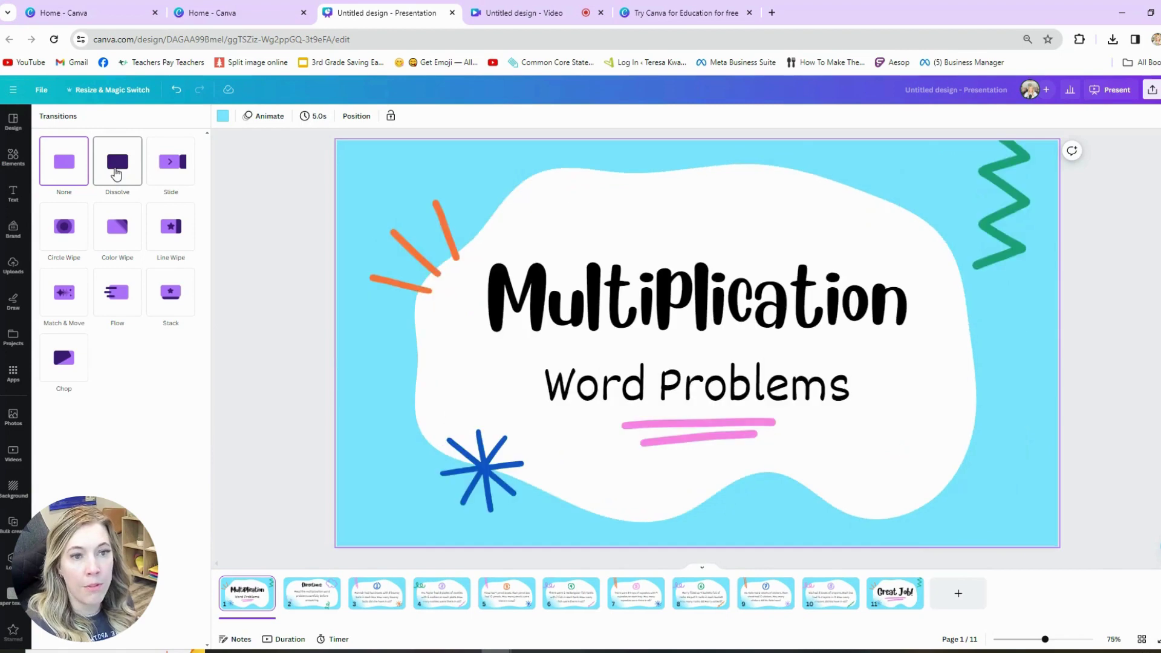
pyautogui.click(116, 174)
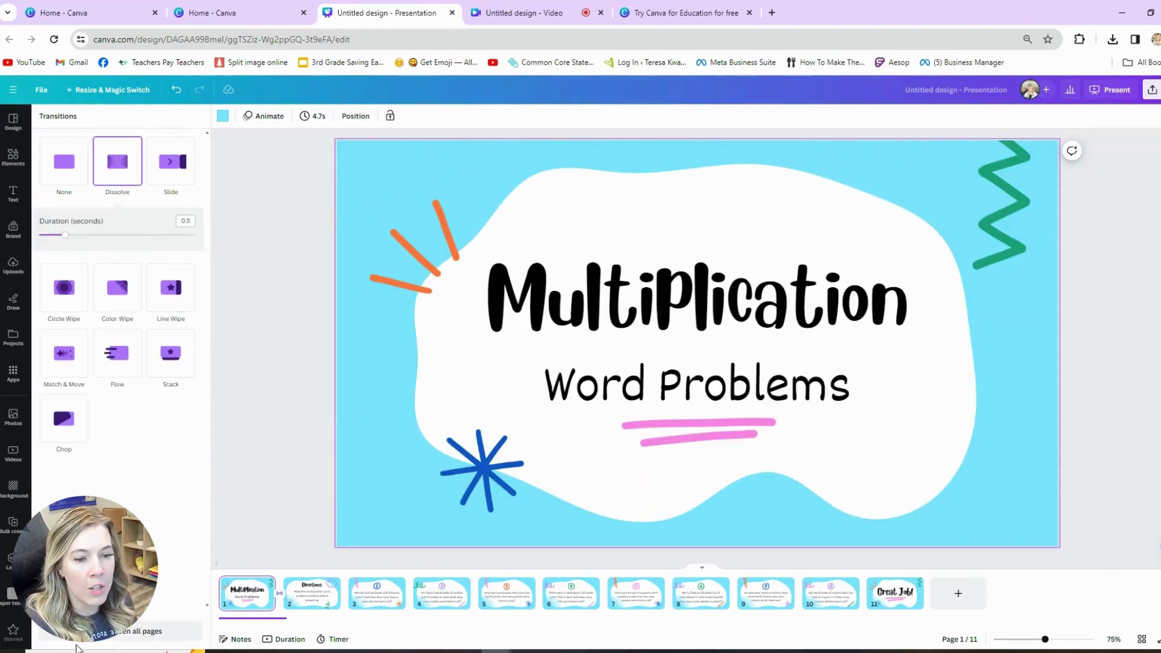
pyautogui.click(95, 639)
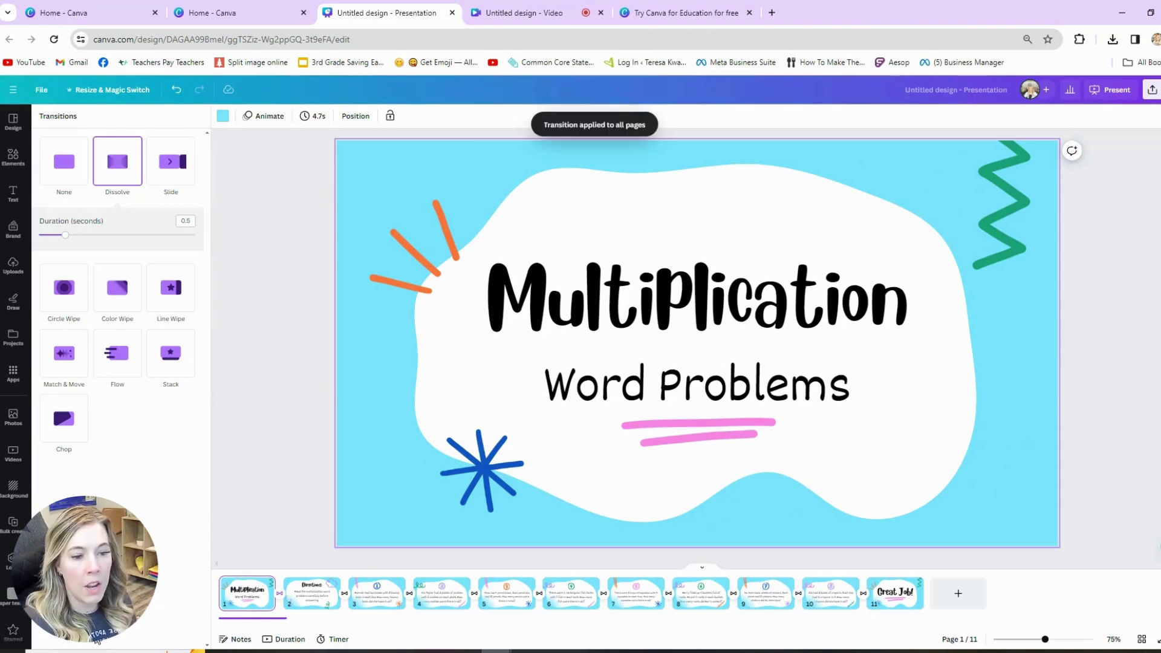
pyautogui.click(832, 609)
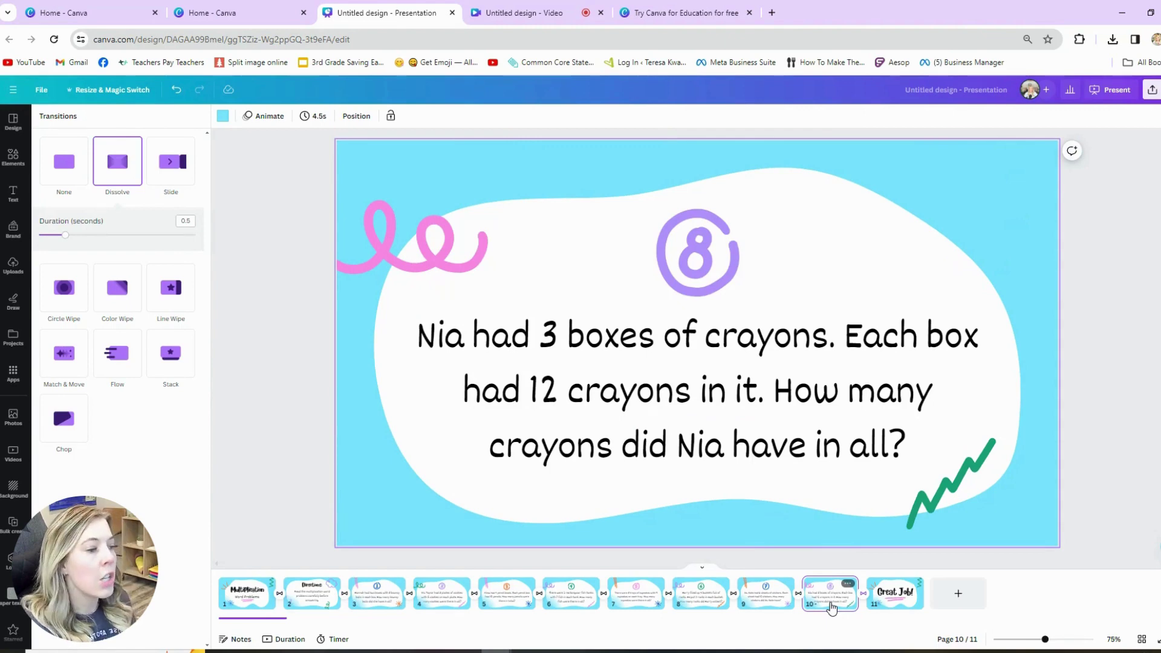
# Duplicate the crayon question slide 10 so its copy becomes slide 11
pyautogui.rightClick(823, 595)
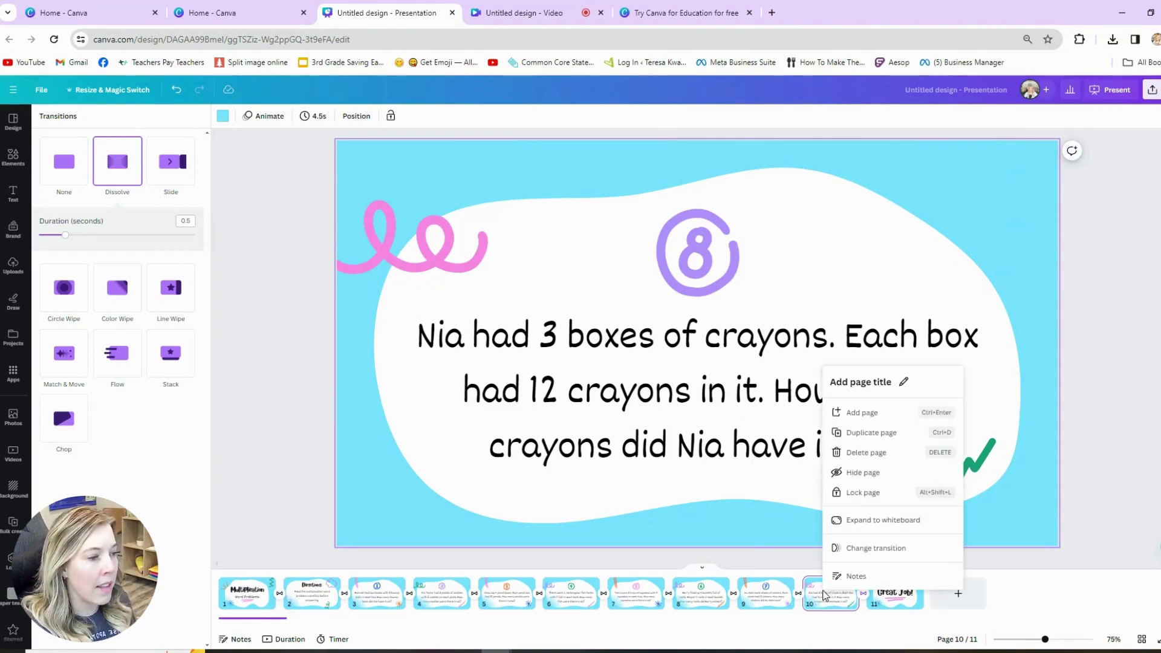
pyautogui.click(863, 434)
pyautogui.click(701, 260)
pyautogui.doubleClick(700, 265)
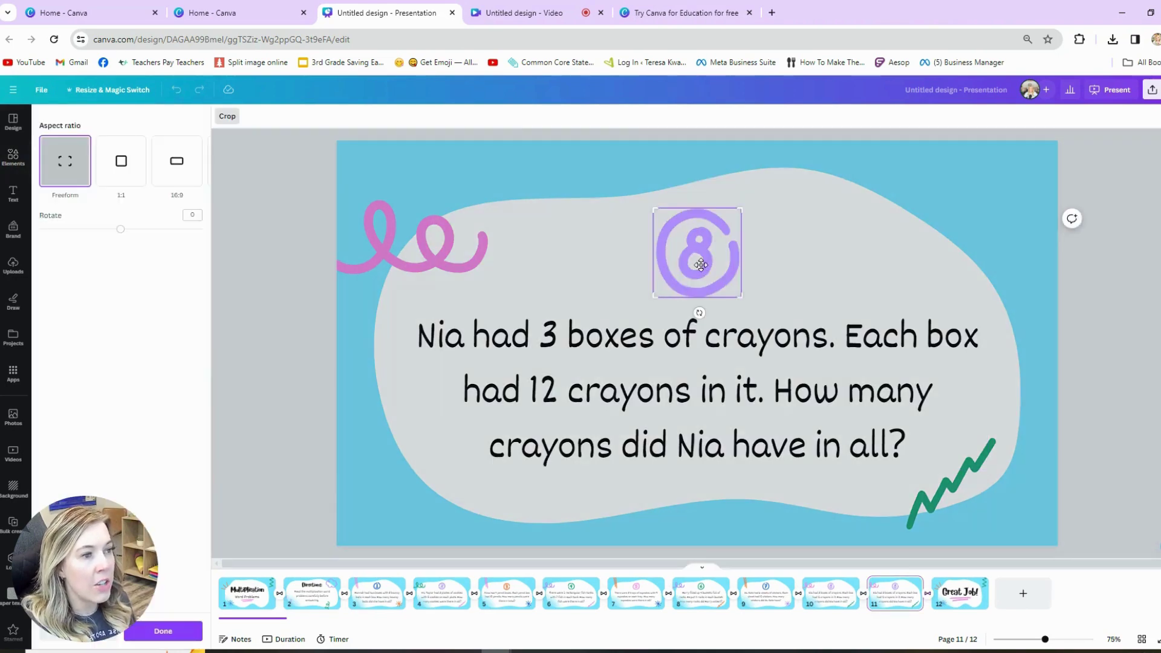
pyautogui.click(795, 251)
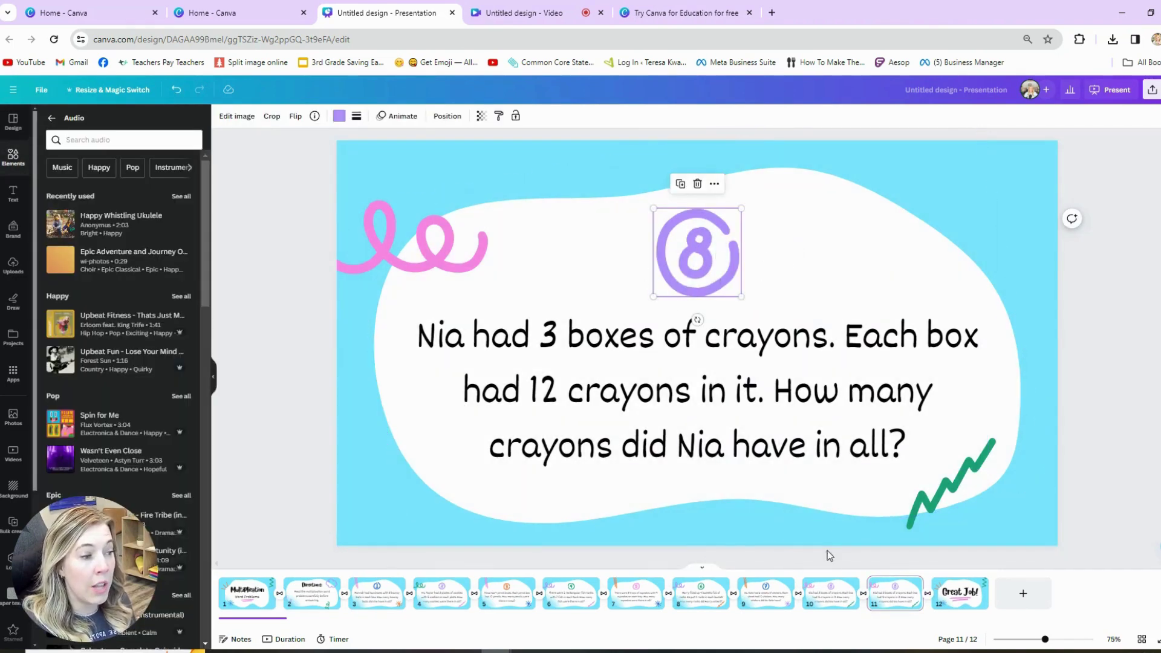
# Back on slide 10, select the circled 8 graphic and open the Elements search
pyautogui.click(834, 603)
pyautogui.click(697, 254)
pyautogui.doubleClick(695, 258)
pyautogui.click(790, 255)
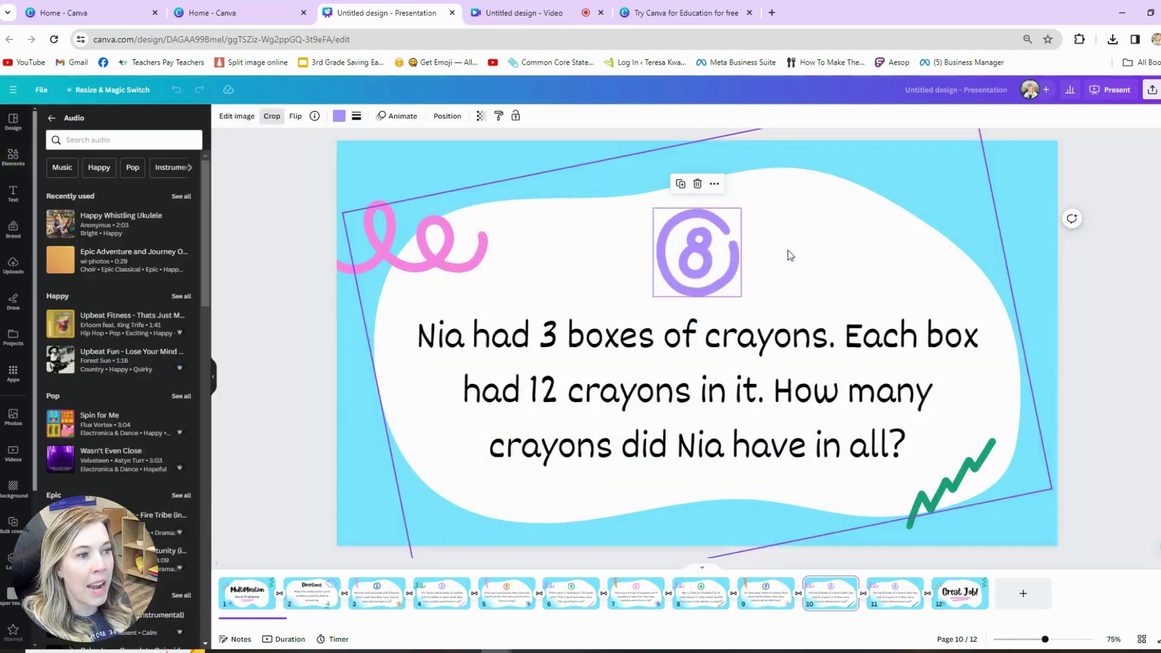
pyautogui.click(8, 156)
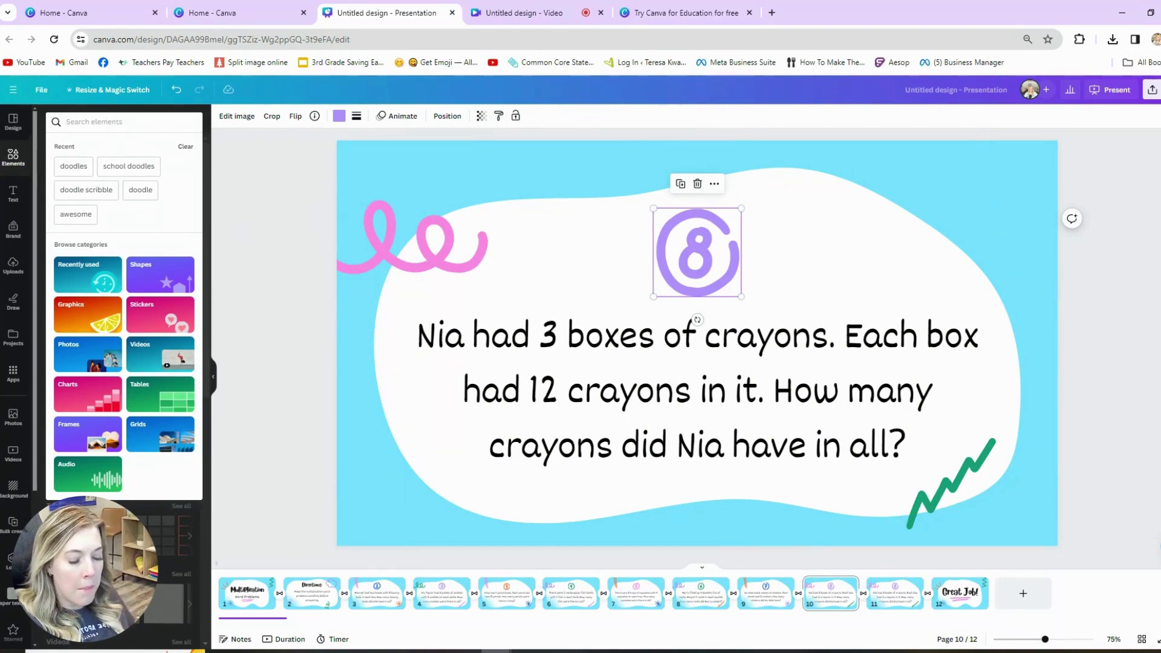
# Search Elements for 'Doodle numbers', then refine the search to 'Doodle number 9'
pyautogui.write('Doodle numbers')
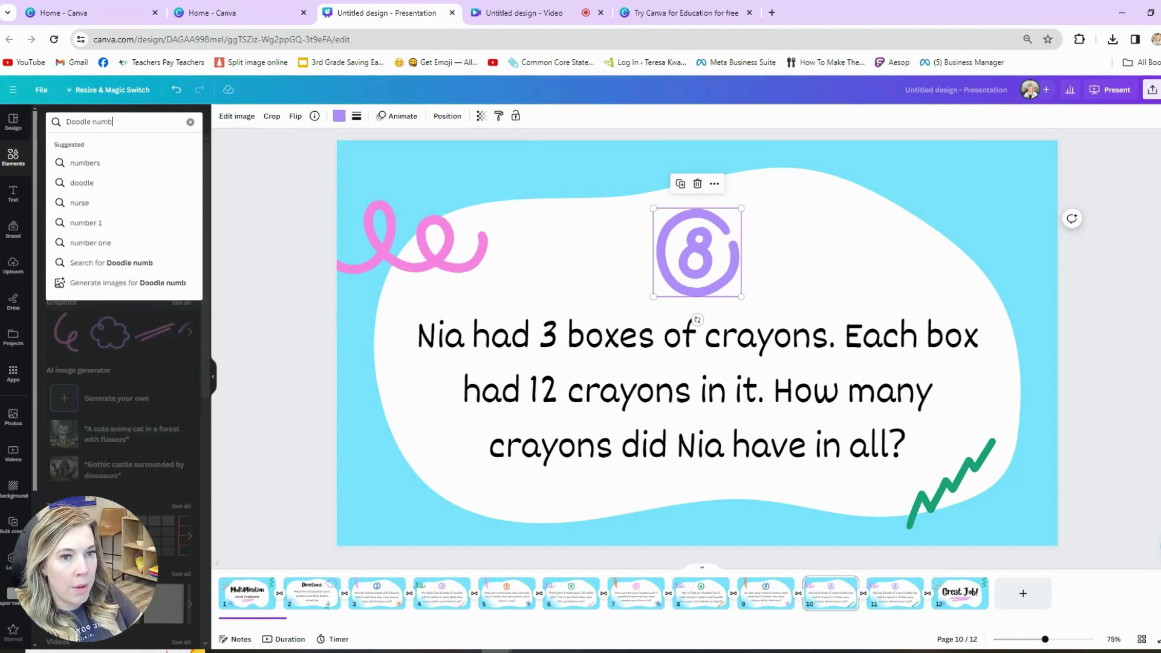
pyautogui.press('Return')
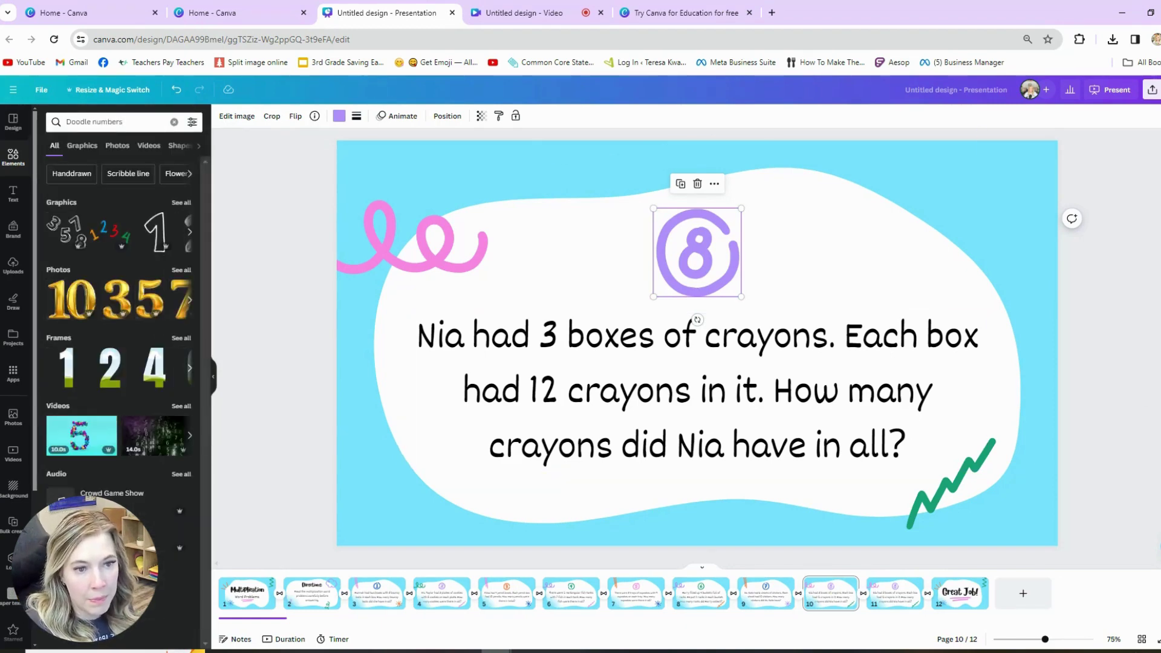
pyautogui.click(182, 205)
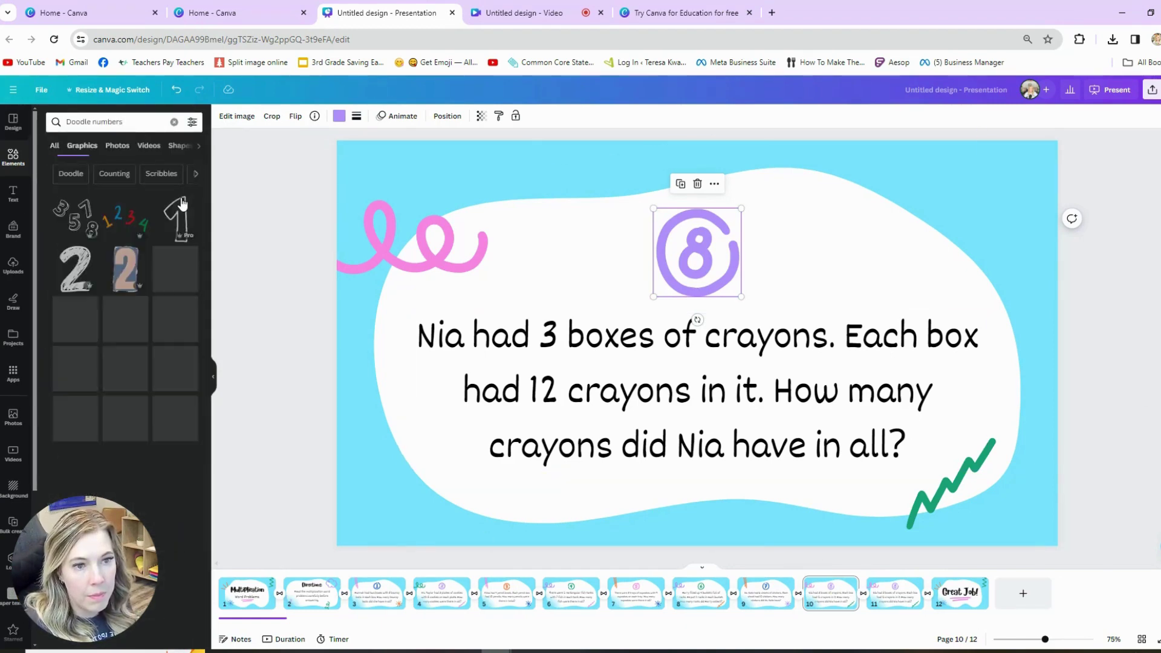
pyautogui.scroll(-10, 159, 425)
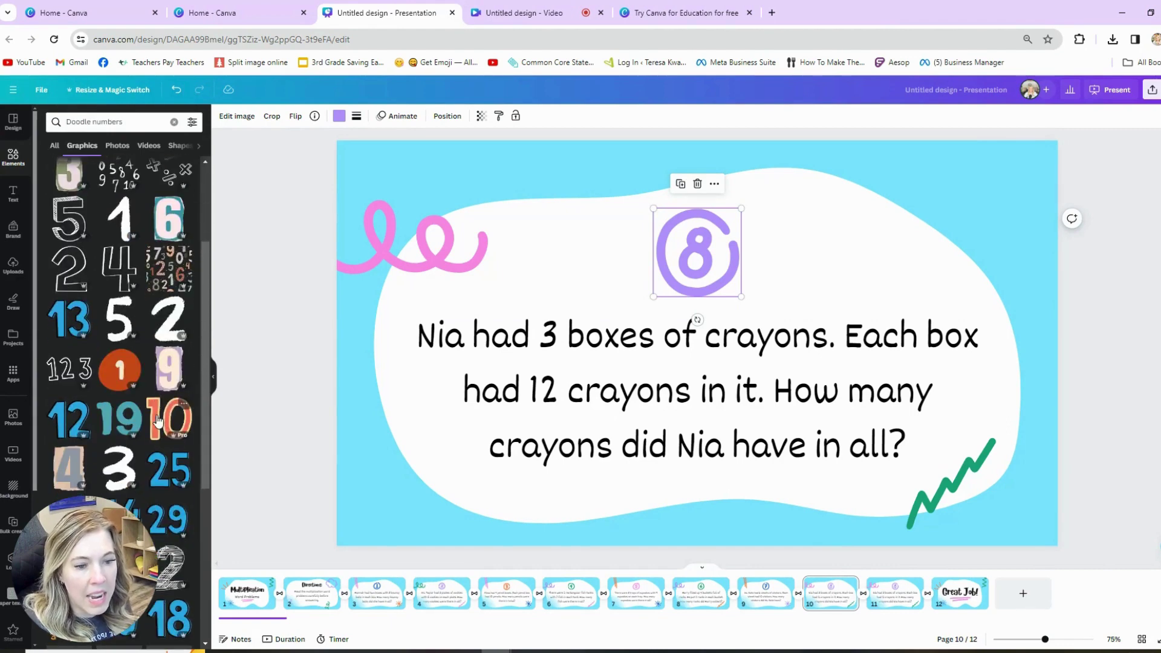
pyautogui.click(118, 128)
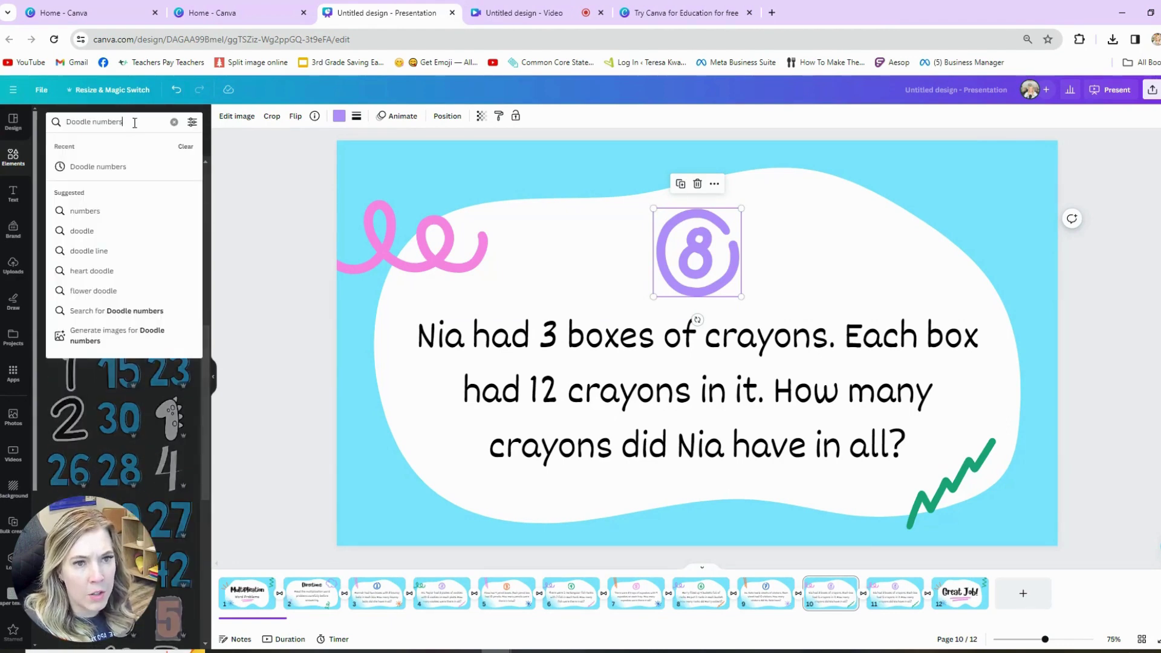
pyautogui.press('BackSpace')
pyautogui.write('9')
pyautogui.press('Return')
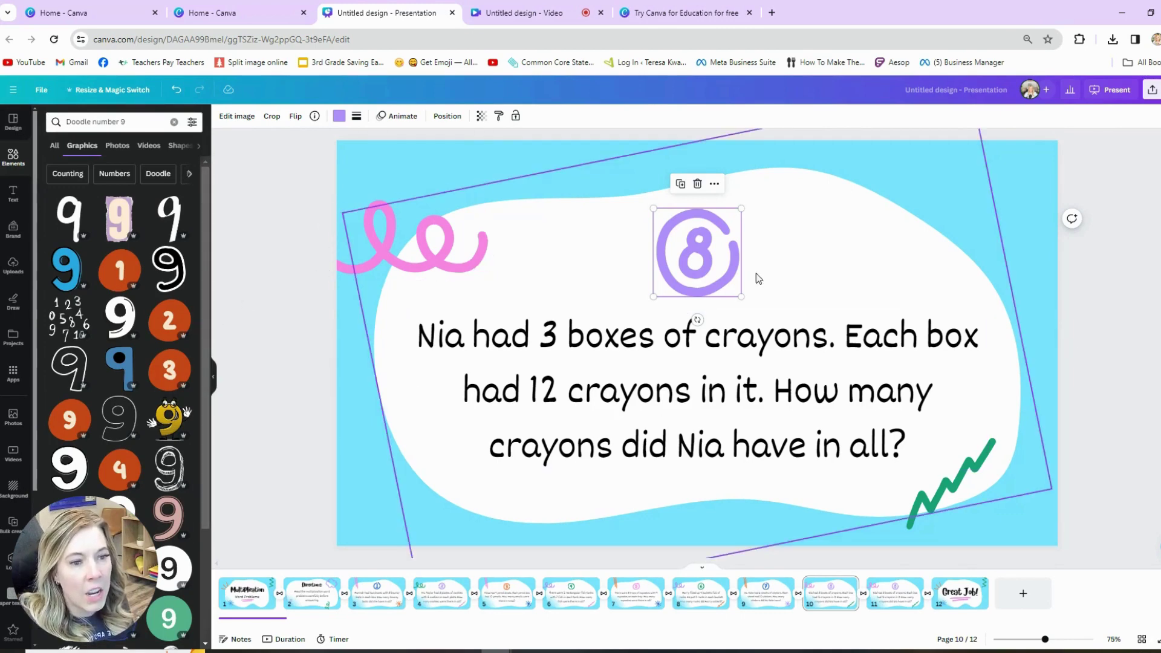
# Replace the circled 8 with a circled 9 graphic, resized and placed above the question
pyautogui.moveTo(692, 262); pyautogui.dragTo(727, 257)
pyautogui.press('Delete')
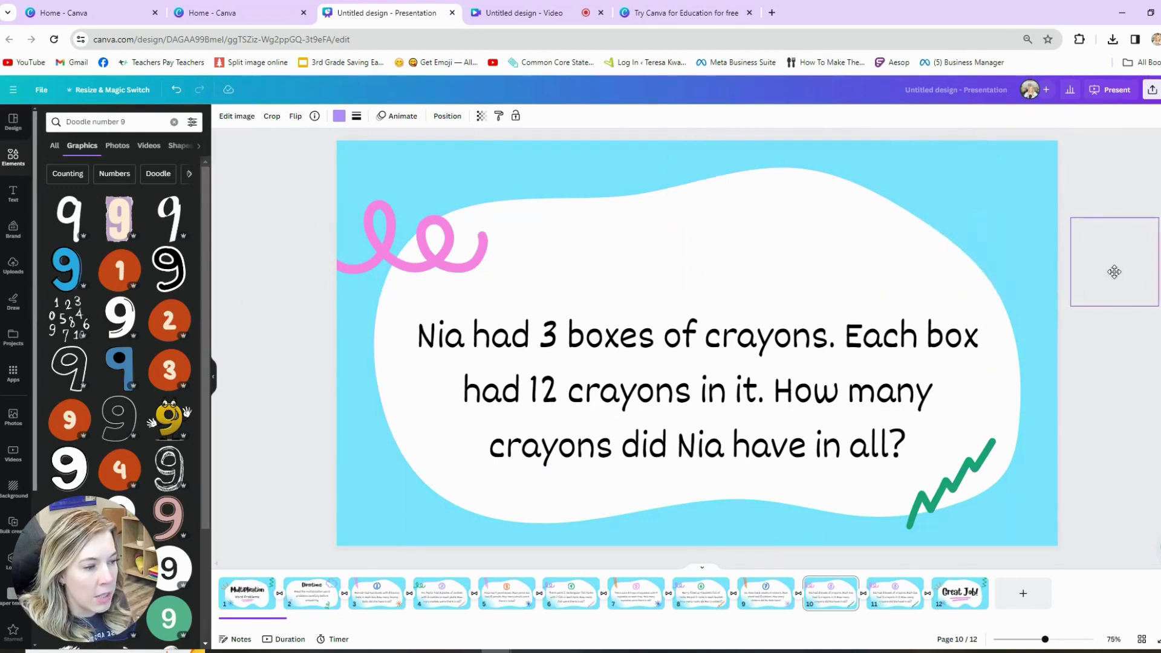
pyautogui.scroll(-5, 179, 513)
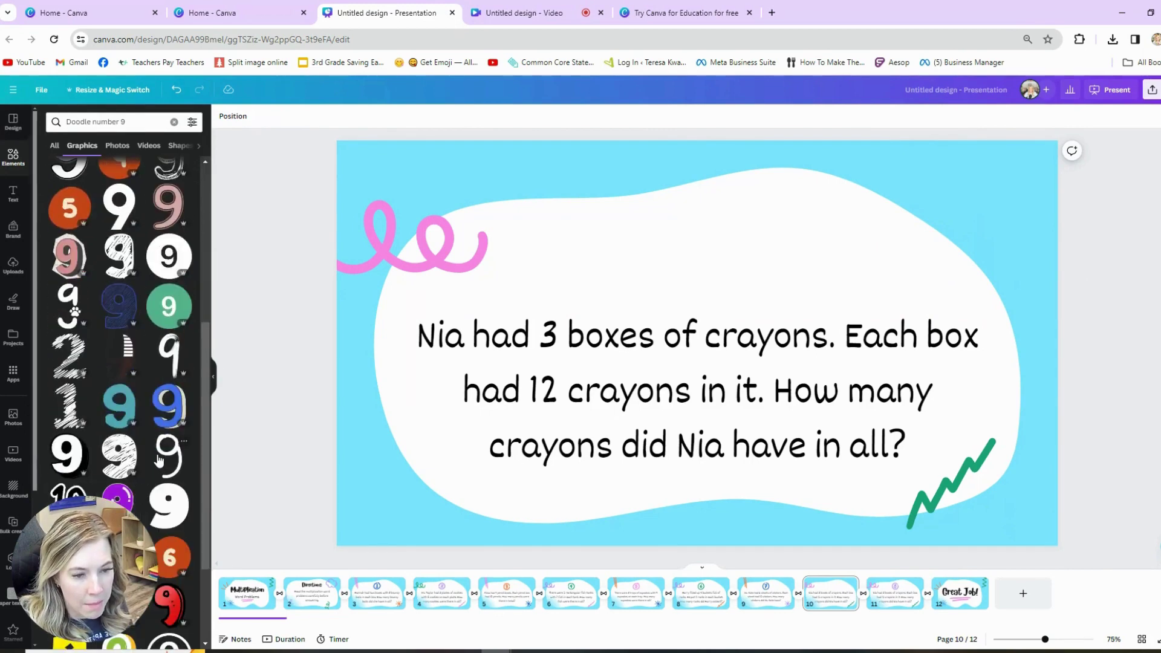
pyautogui.scroll(-3, 161, 455)
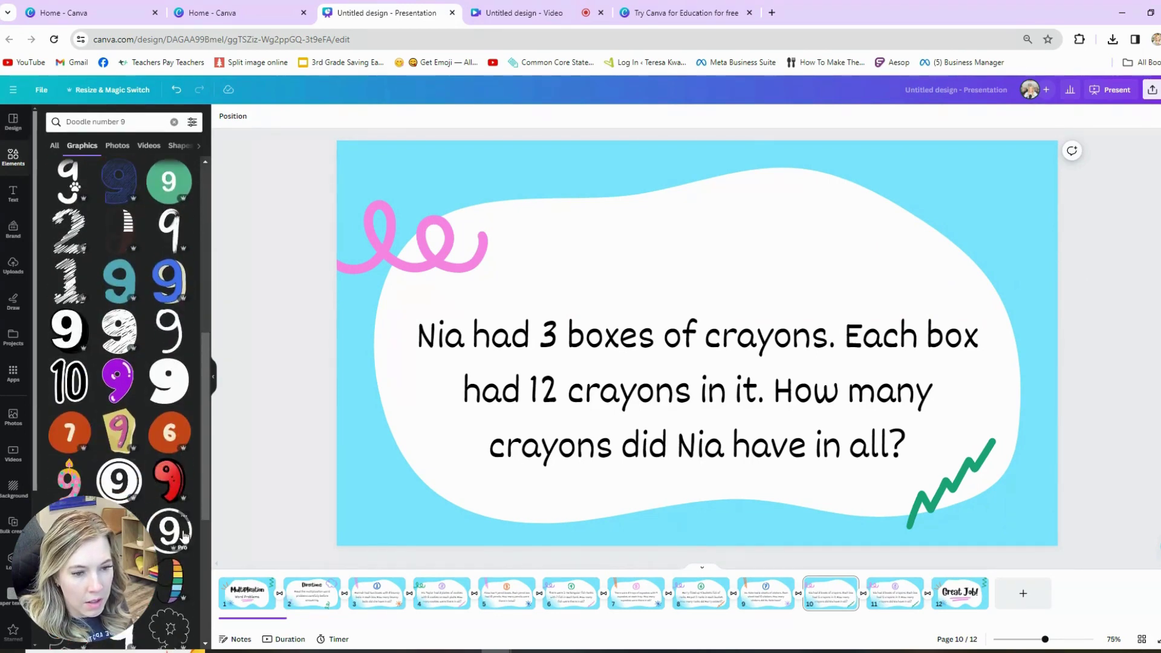
pyautogui.click(117, 479)
pyautogui.moveTo(705, 328); pyautogui.dragTo(745, 264)
pyautogui.moveTo(811, 202); pyautogui.dragTo(760, 254)
pyautogui.moveTo(716, 296); pyautogui.dragTo(734, 235)
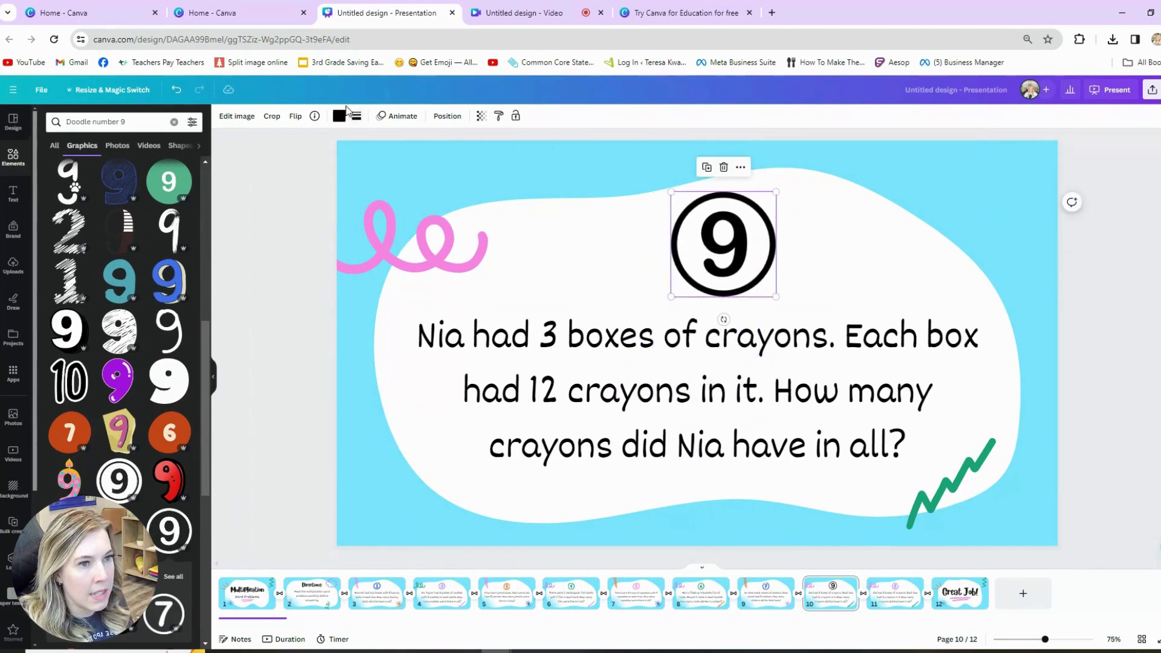
# Recolour the circled 9 orange and shrink it slightly
pyautogui.click(339, 116)
pyautogui.click(182, 181)
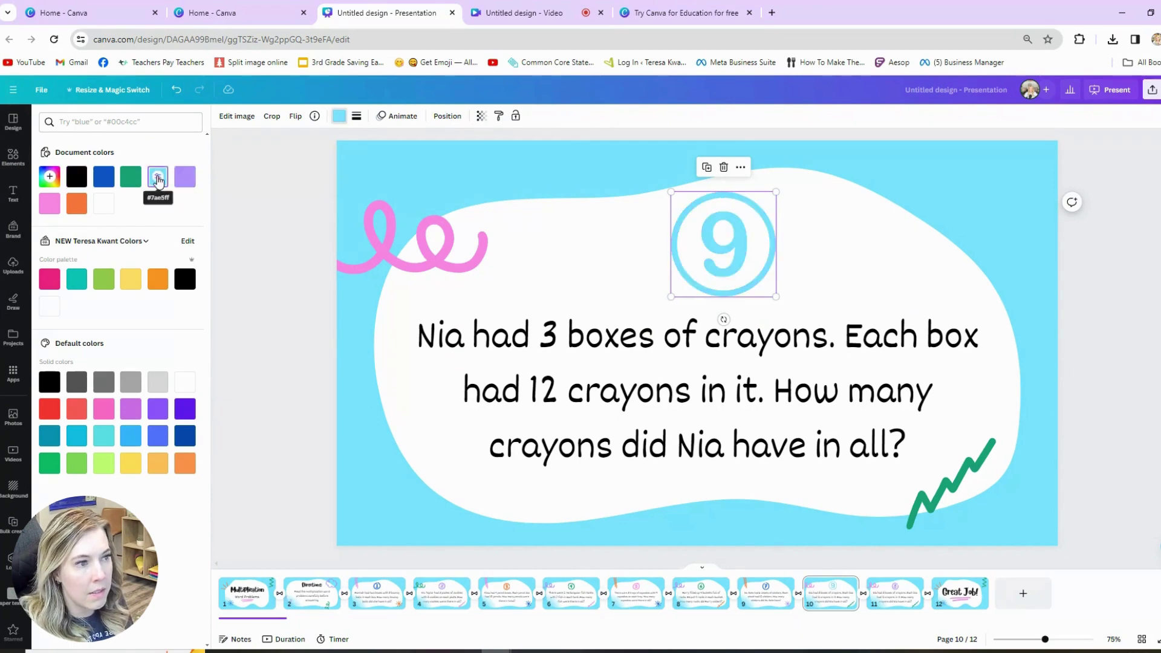
pyautogui.click(130, 176)
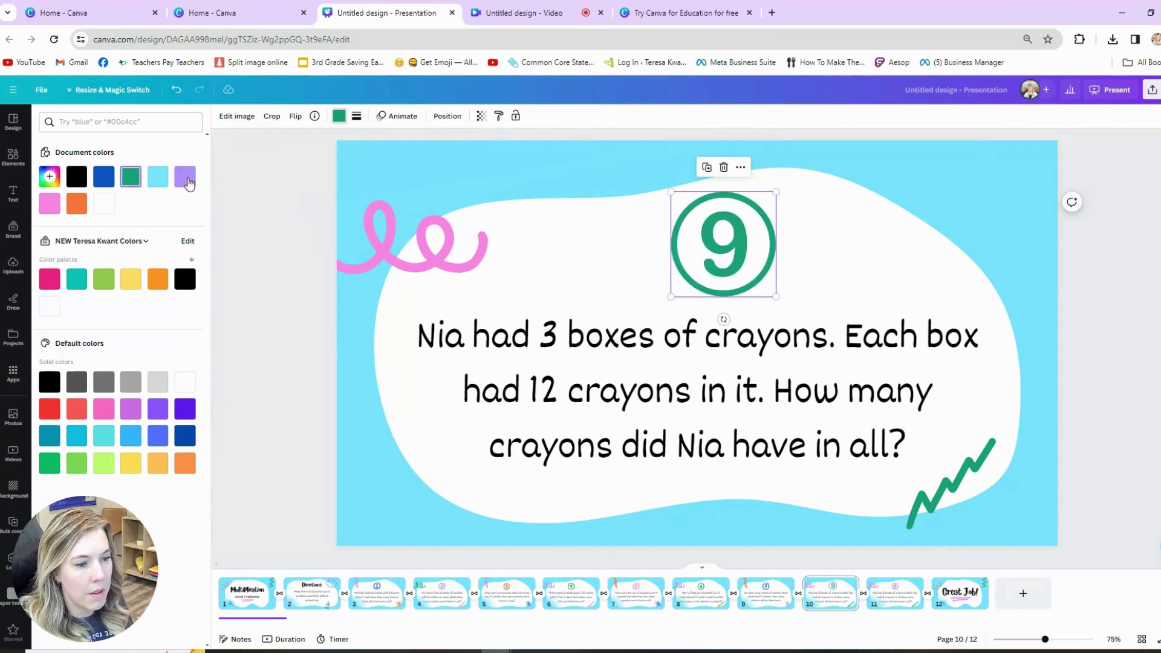
pyautogui.click(77, 204)
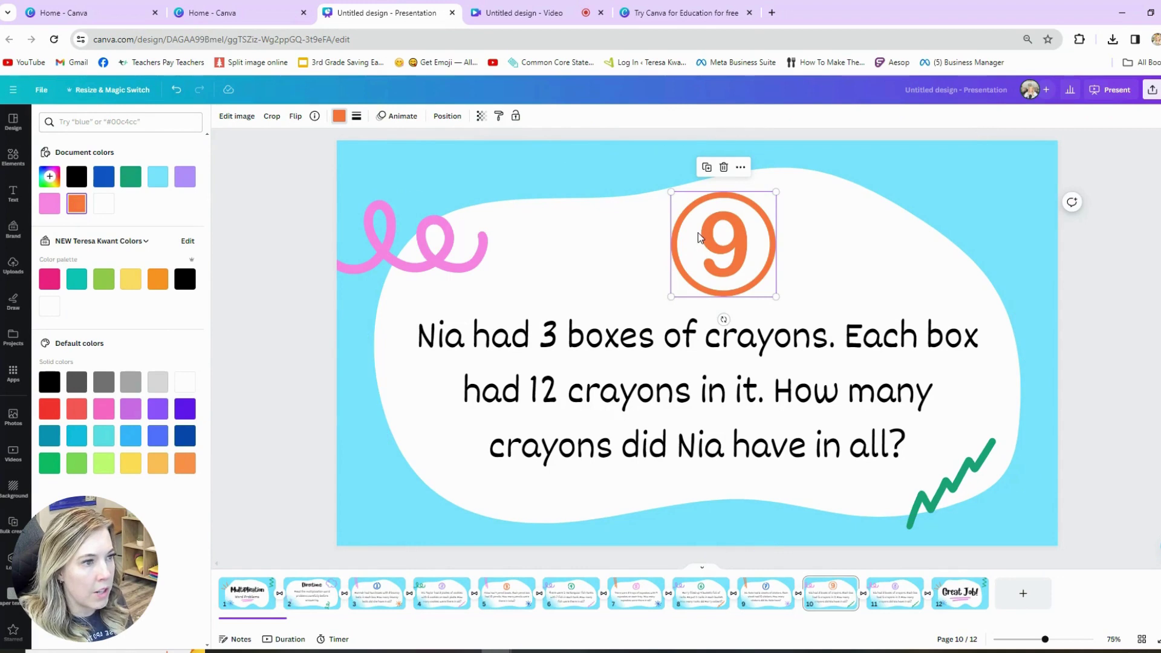
pyautogui.moveTo(699, 236); pyautogui.dragTo(691, 237)
pyautogui.moveTo(764, 191); pyautogui.dragTo(754, 205)
# Replace the question text with the pasted problem about 3 toy cars at $2 each
pyautogui.click(712, 409)
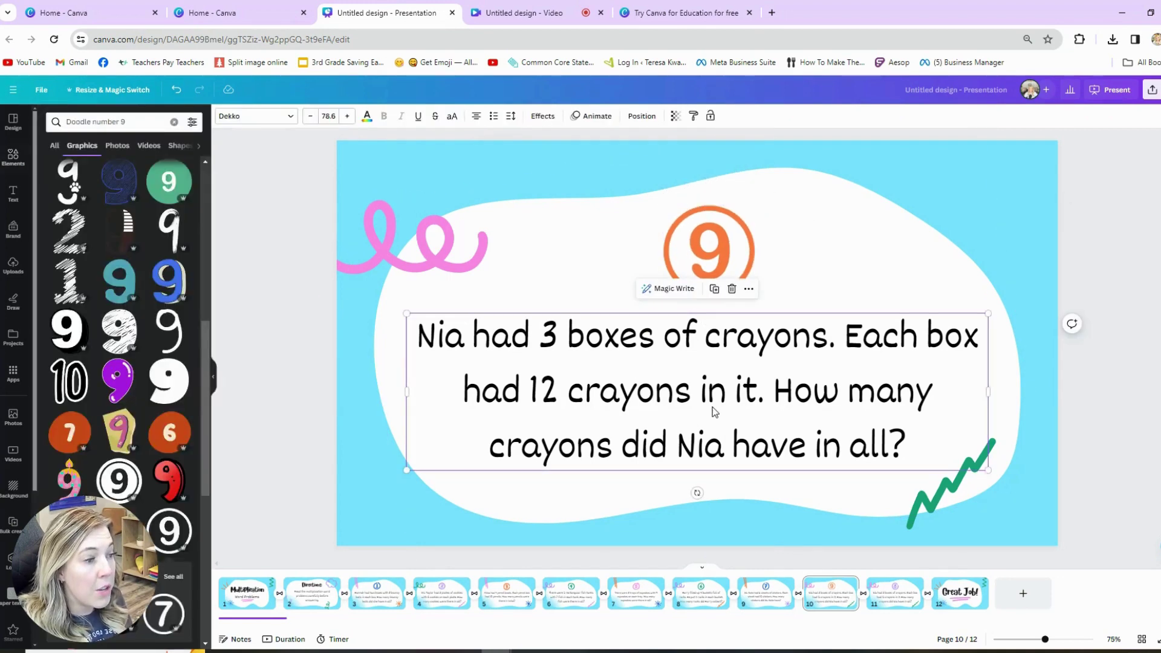
pyautogui.doubleClick(895, 424)
pyautogui.write('Mikey buys 3 toy cars. Each car is $2. How much did Mikey spend?')
pyautogui.click(1105, 520)
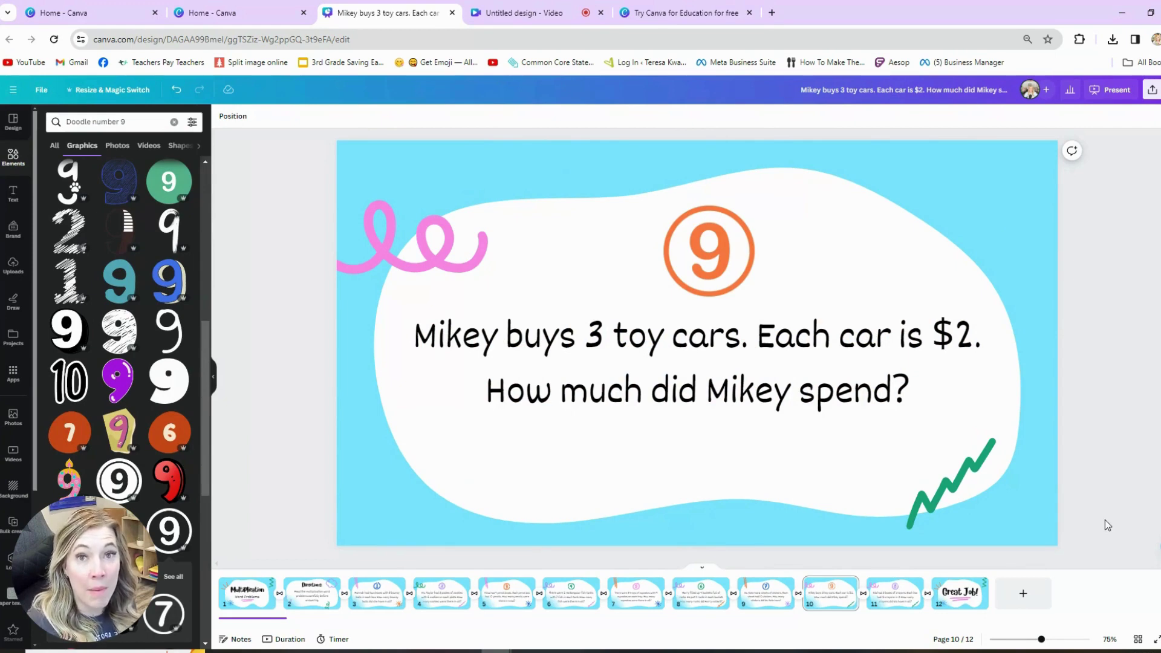